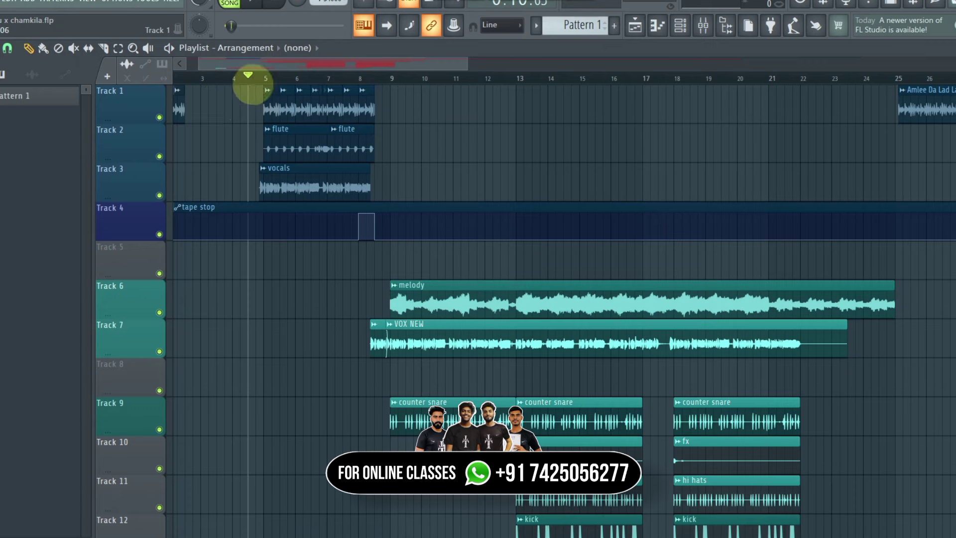
# Step: Select the section from just before bar 5 to about bar 9 and play it back
pyautogui.moveTo(254, 80); pyautogui.dragTo(397, 72)
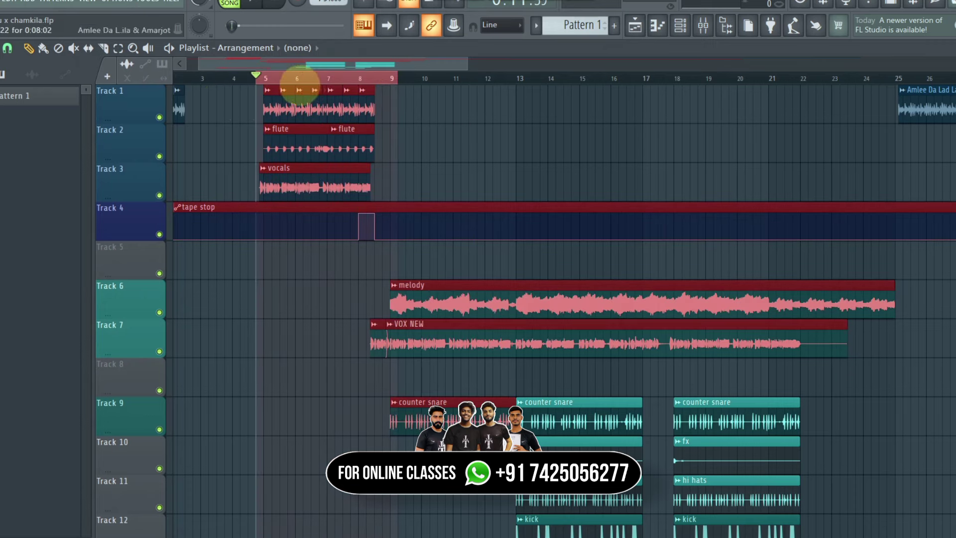
pyautogui.scroll(3, 300, 80)
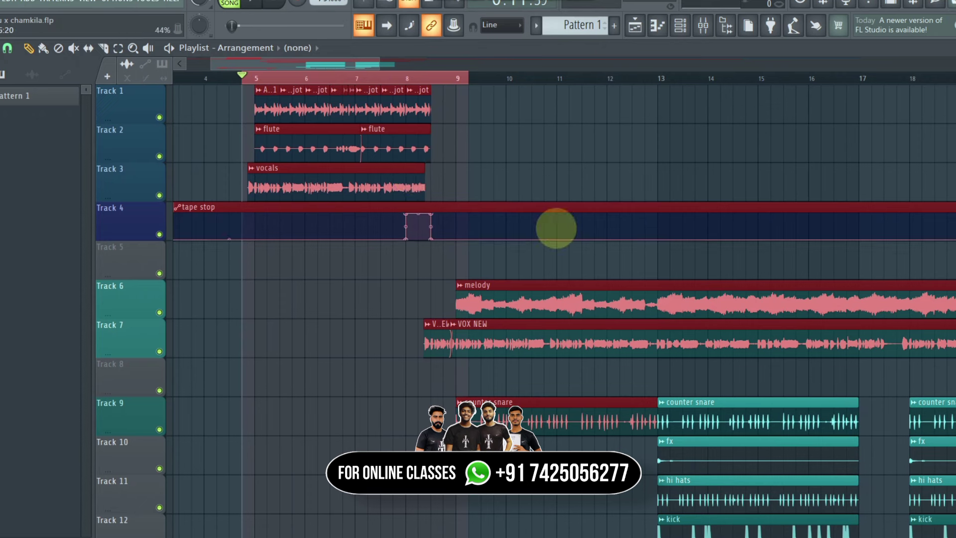
pyautogui.press('space')
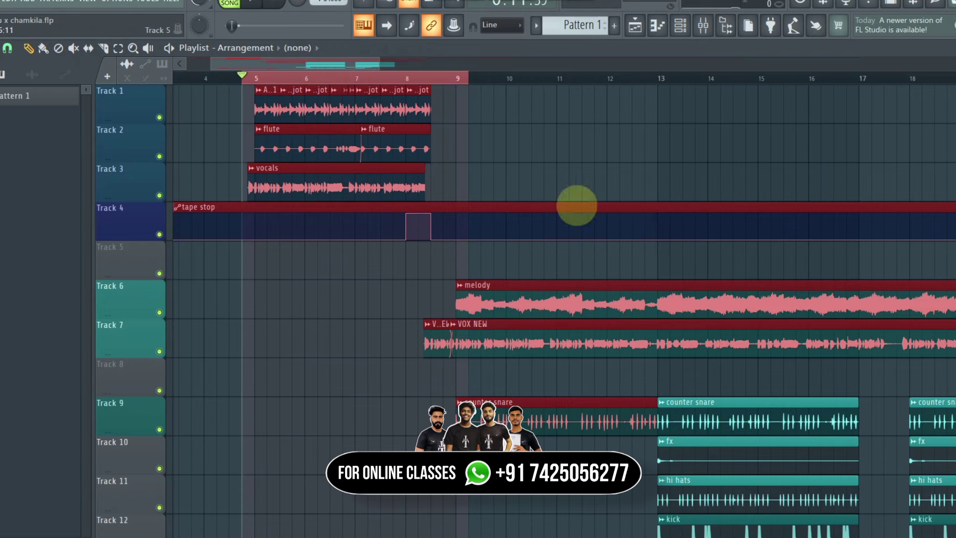
pyautogui.click(242, 74)
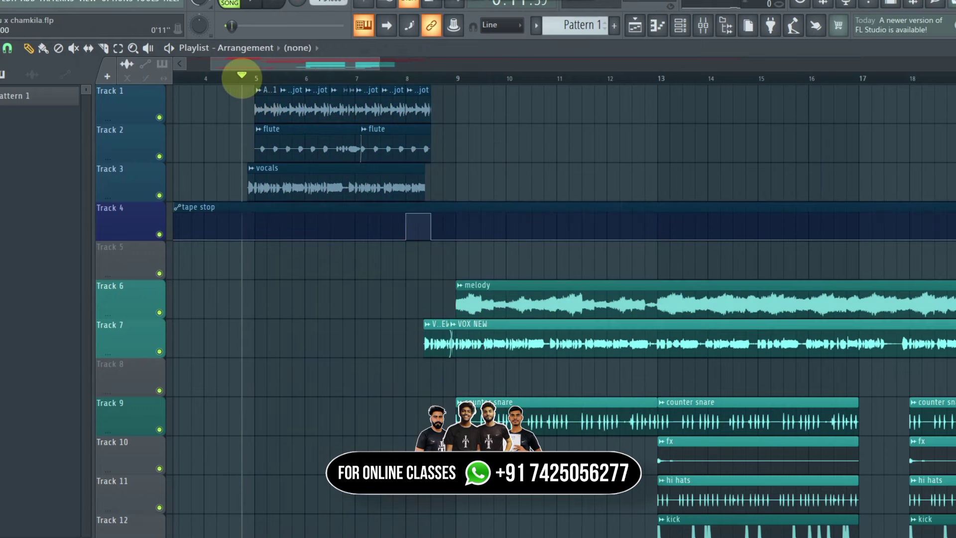
# Step: Play the long Amlee Da Lad Lake clip on Track 1 from around bar 25
pyautogui.scroll(-3, 242, 75)
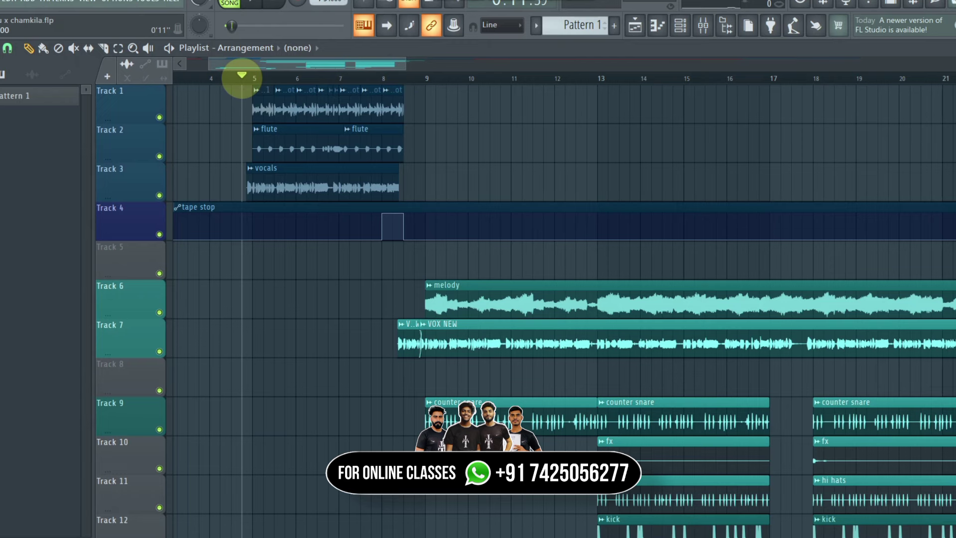
pyautogui.scroll(-2, 241, 74)
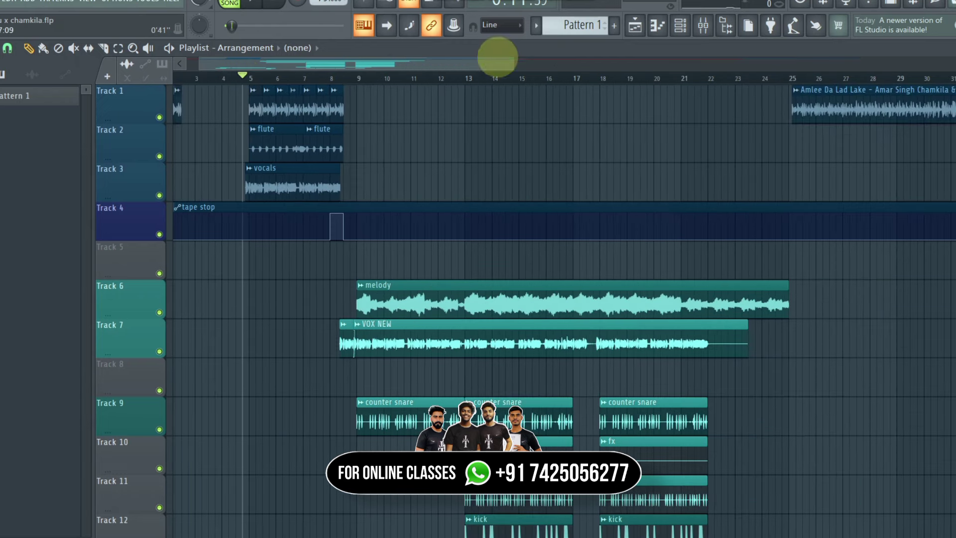
pyautogui.moveTo(498, 61); pyautogui.dragTo(588, 70)
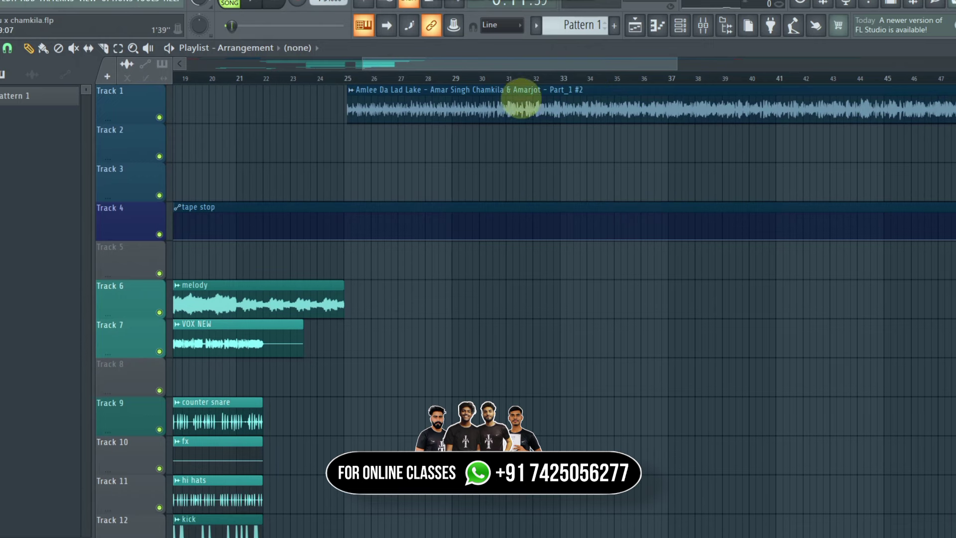
pyautogui.moveTo(503, 80); pyautogui.dragTo(396, 73)
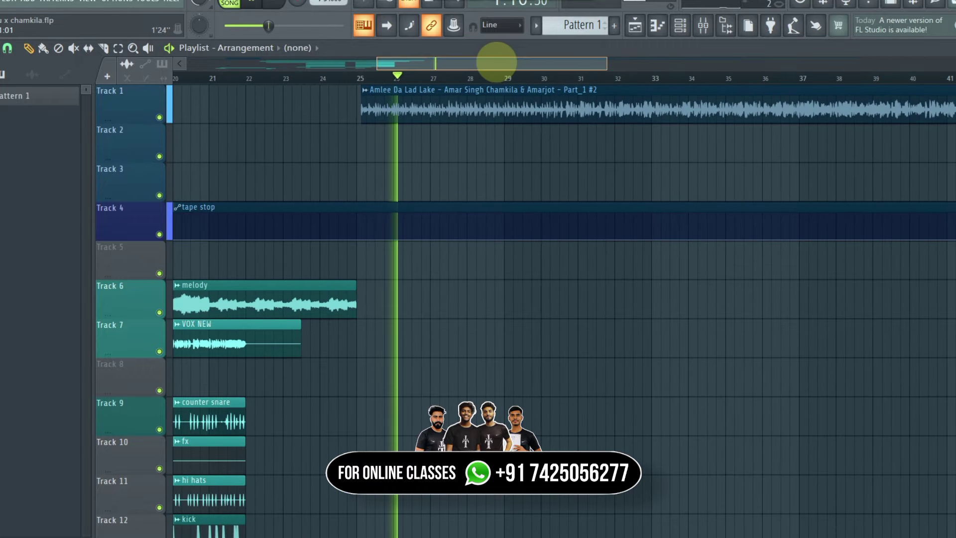
pyautogui.scroll(-2, 496, 64)
pyautogui.press('space')
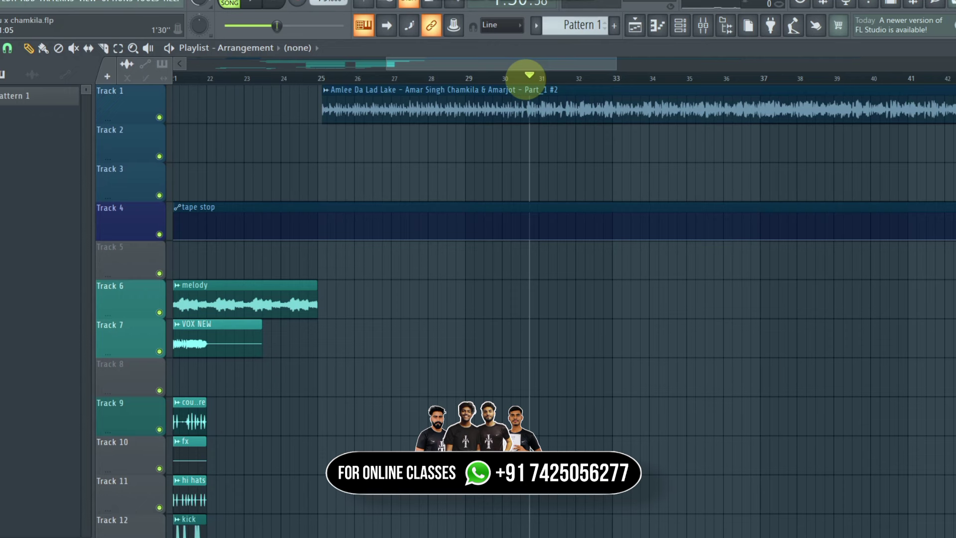
# Step: Audition further portions of the long Track 1 song clip, around bars 33 and 42
pyautogui.hscroll(3, 535, 63)
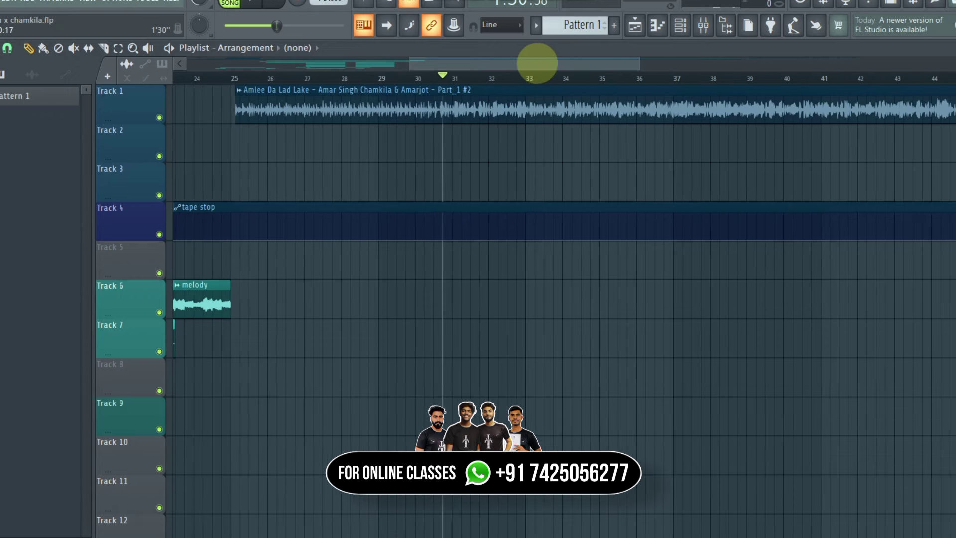
pyautogui.moveTo(510, 81); pyautogui.dragTo(540, 78)
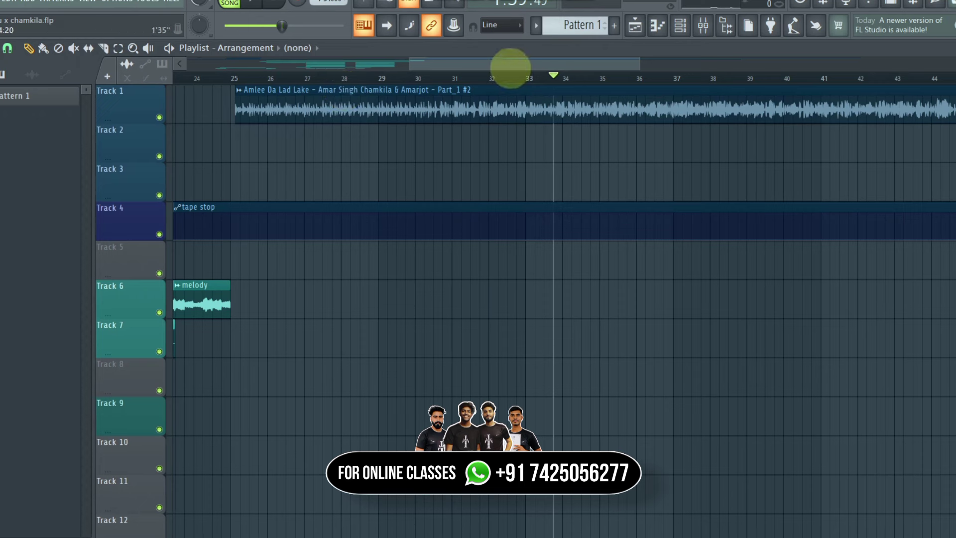
pyautogui.press('space')
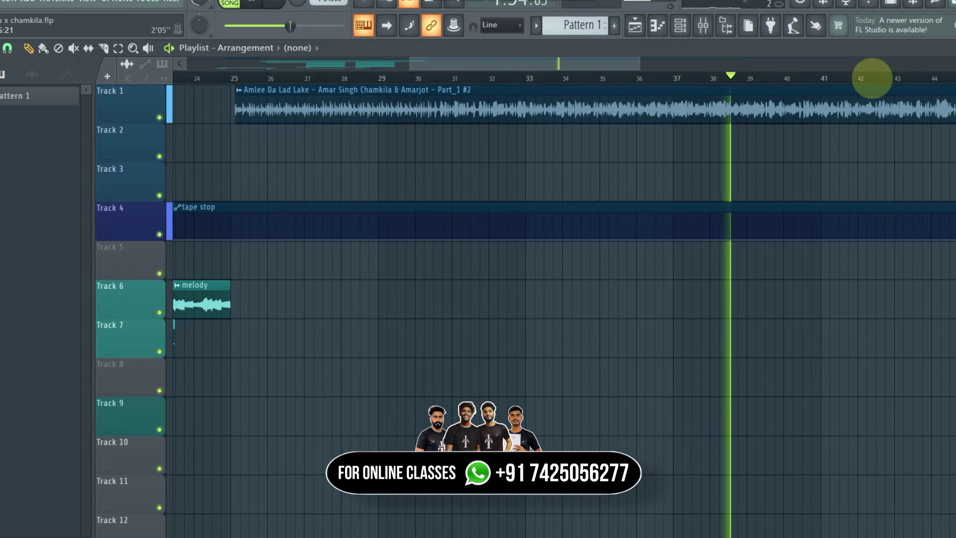
pyautogui.click(872, 78)
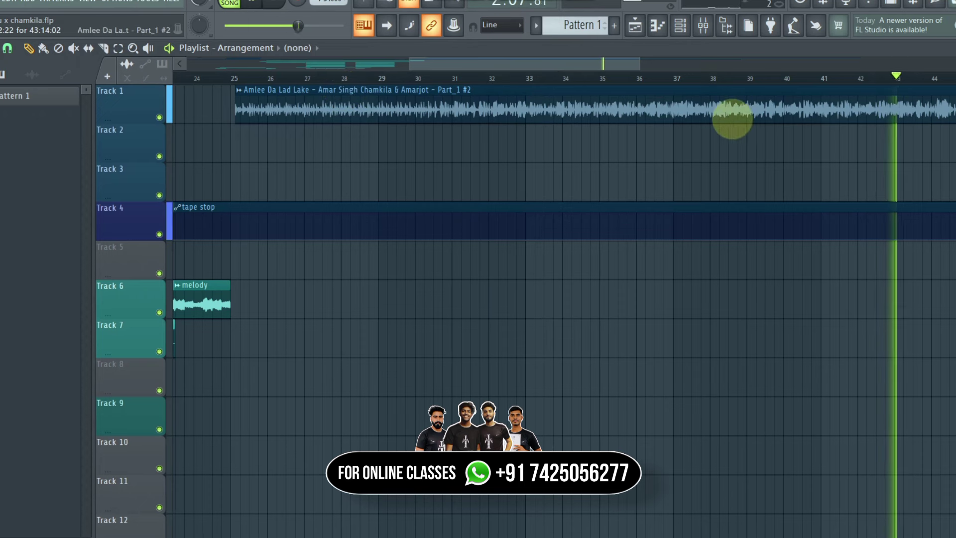
pyautogui.press('space')
# Step: Select the opening of the long song clip, from bar 25 to just before bar 26, and play it
pyautogui.moveTo(520, 63); pyautogui.dragTo(399, 85)
pyautogui.click(407, 78)
pyautogui.scroll(3, 406, 77)
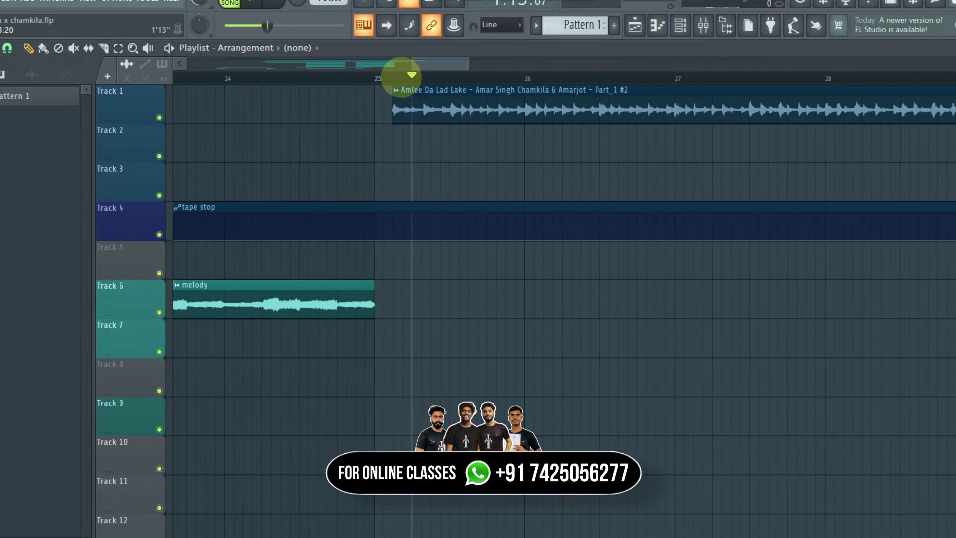
pyautogui.moveTo(408, 76); pyautogui.dragTo(462, 68)
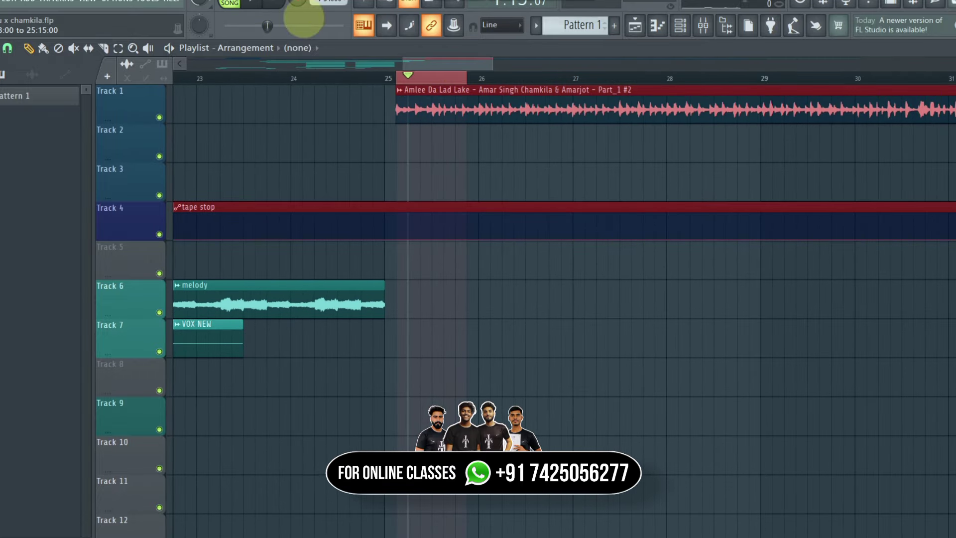
pyautogui.click(270, 4)
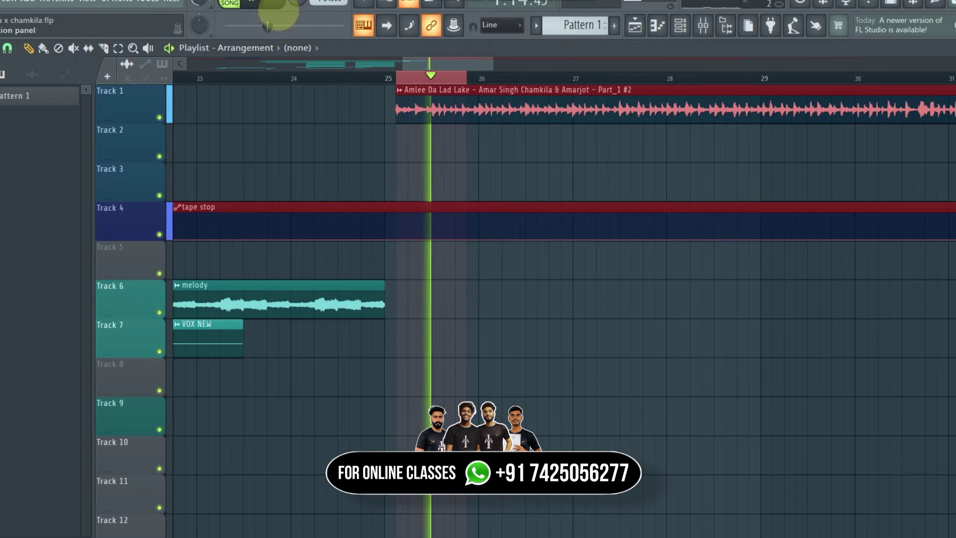
# Step: Open the audio clip settings of the first Track 1 sample at bar 5 and examine its pitch and time stretching
pyautogui.moveTo(449, 64); pyautogui.dragTo(254, 77)
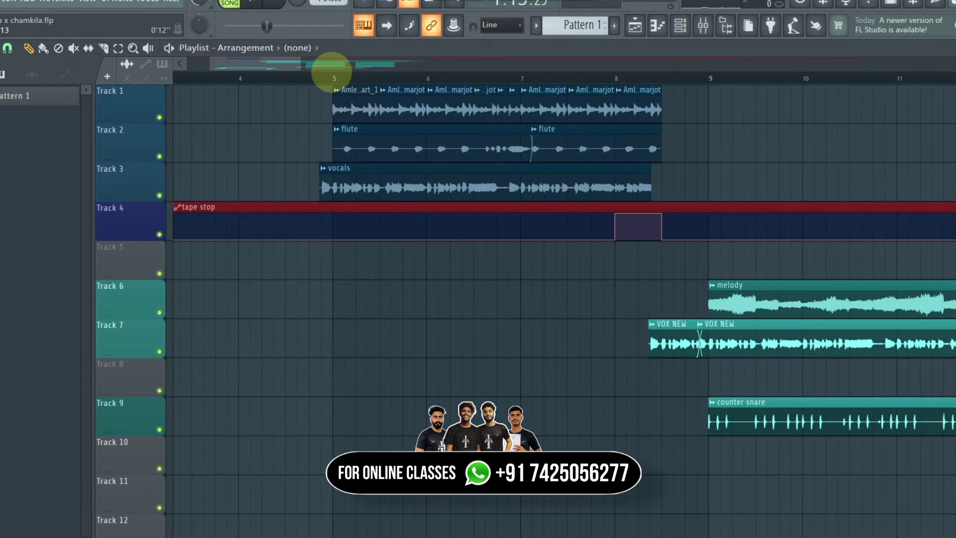
pyautogui.click(331, 75)
pyautogui.doubleClick(331, 96)
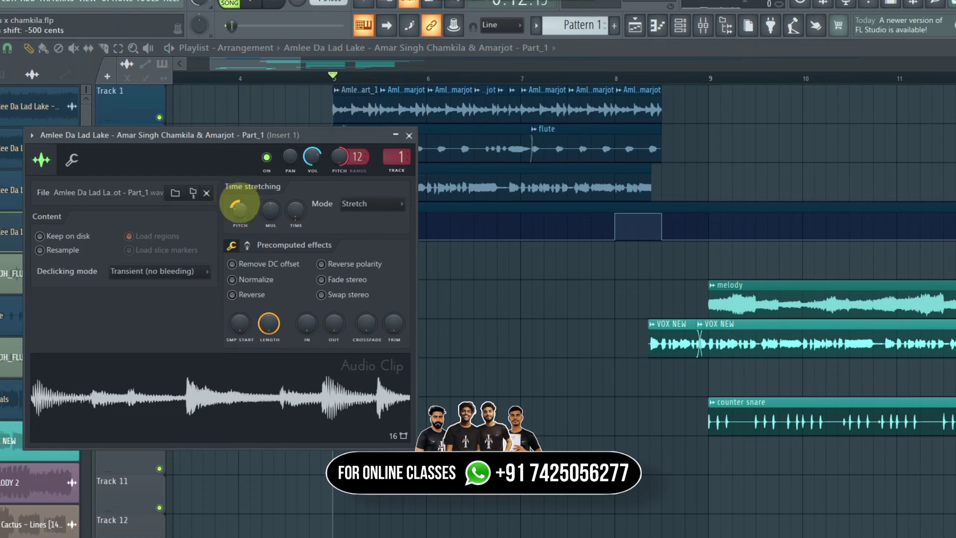
pyautogui.moveTo(227, 153); pyautogui.dragTo(285, 143)
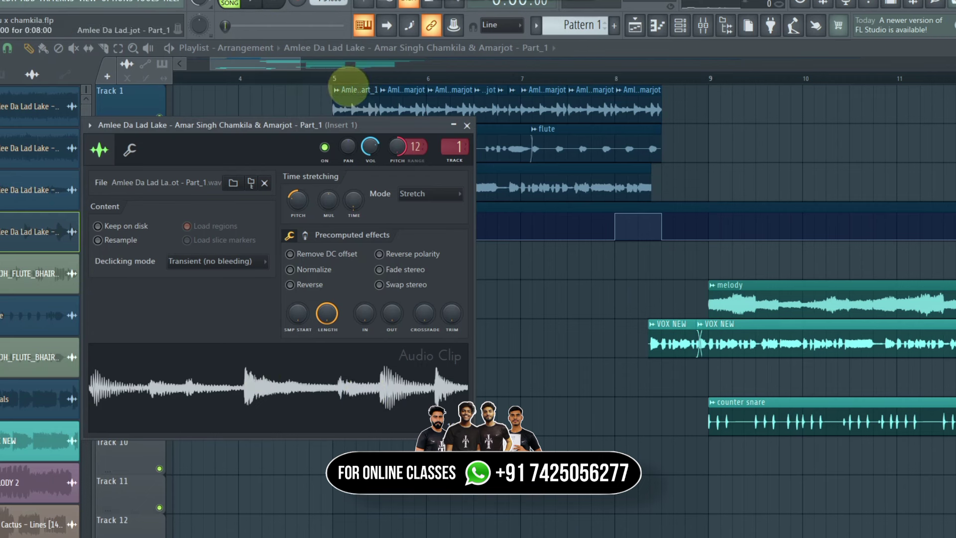
# Step: Solo Track 1, select from bar 5 to mid-bar 8, and play it with the tape stop automation on Track 4 enabled
pyautogui.rightClick(159, 117)
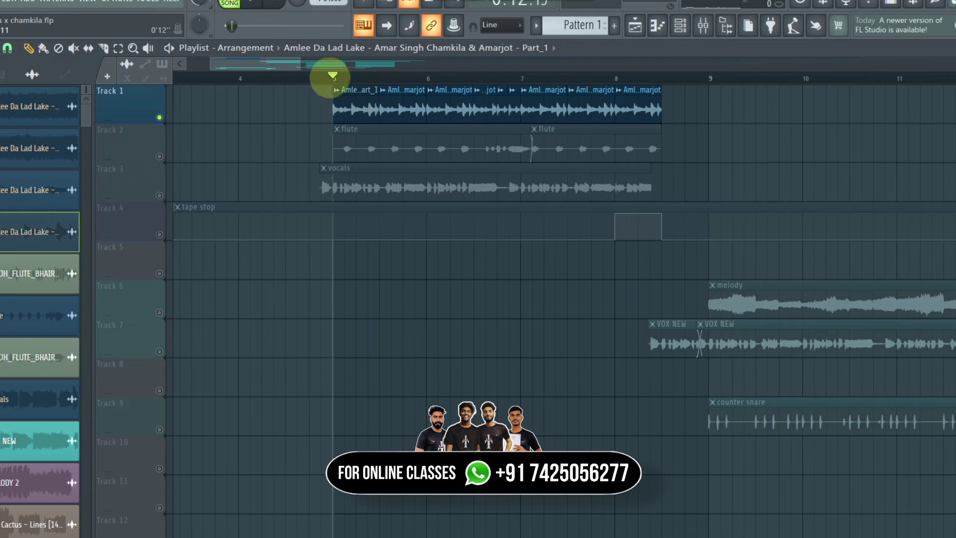
pyautogui.moveTo(332, 76); pyautogui.dragTo(650, 58)
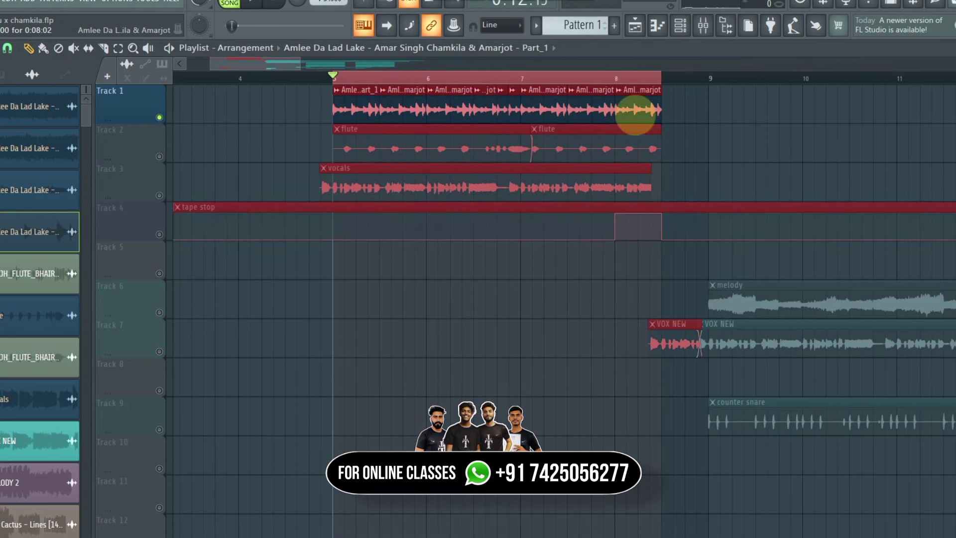
pyautogui.press('space')
pyautogui.press('space')
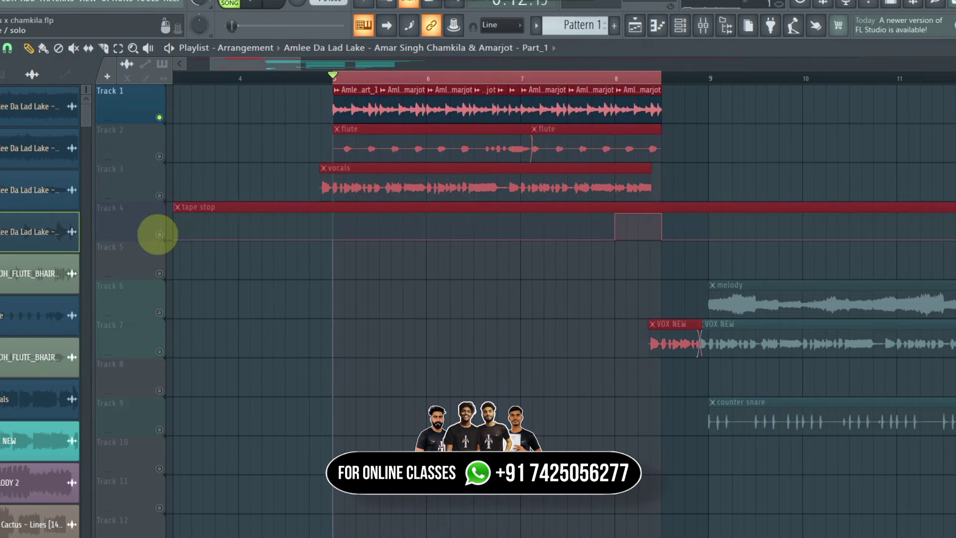
pyautogui.click(160, 235)
pyautogui.press('space')
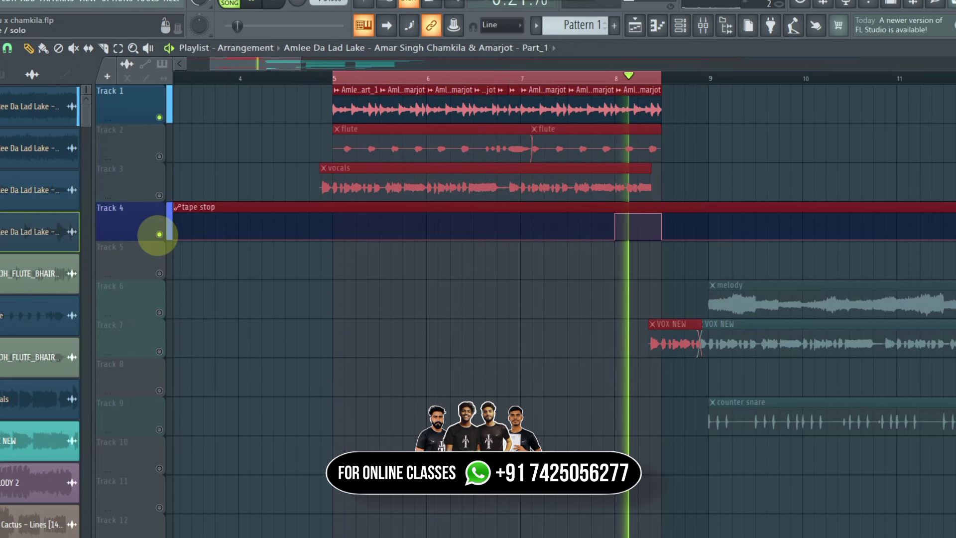
pyautogui.press('space')
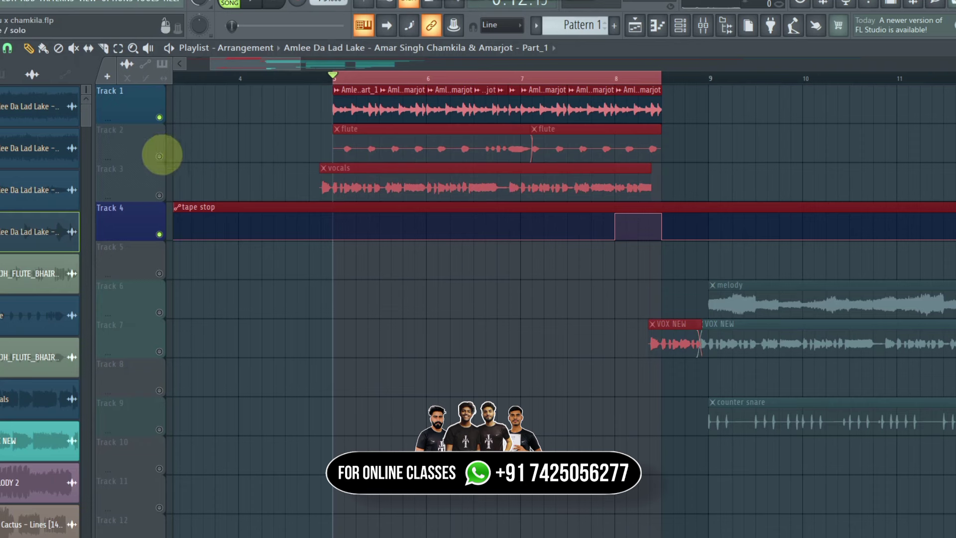
# Step: Solo the flute on Track 2 and play the selected section
pyautogui.click(162, 155)
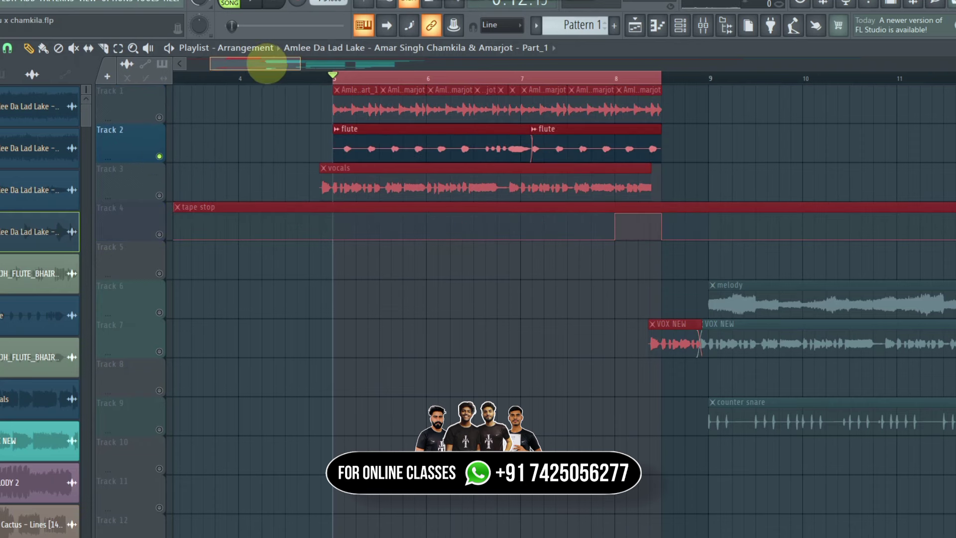
pyautogui.moveTo(268, 64); pyautogui.dragTo(272, 64)
pyautogui.press('space')
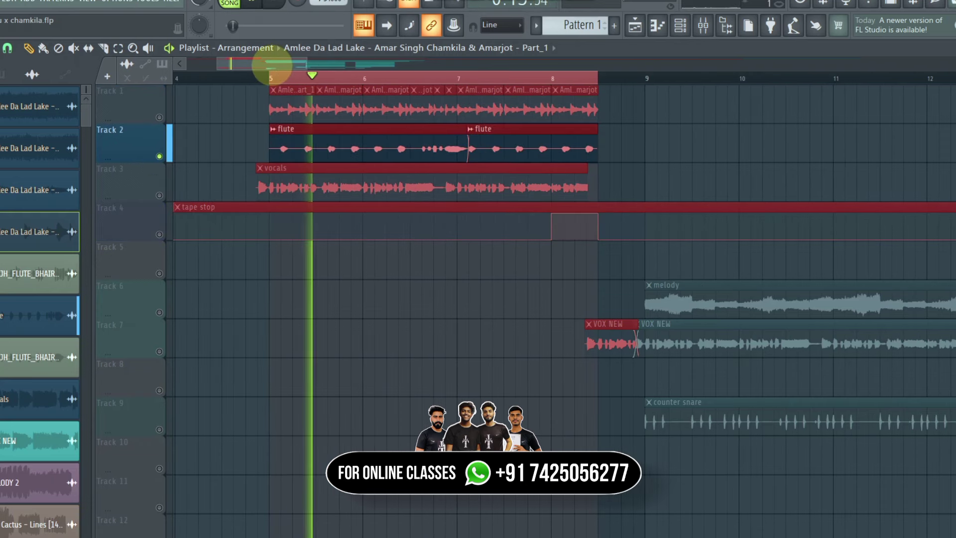
pyautogui.press('space')
# Step: Enable Tracks 4 and 1 alongside the flute track and play the selected section
pyautogui.keyDown('ctrl'); pyautogui.click(159, 234); pyautogui.keyUp('ctrl')
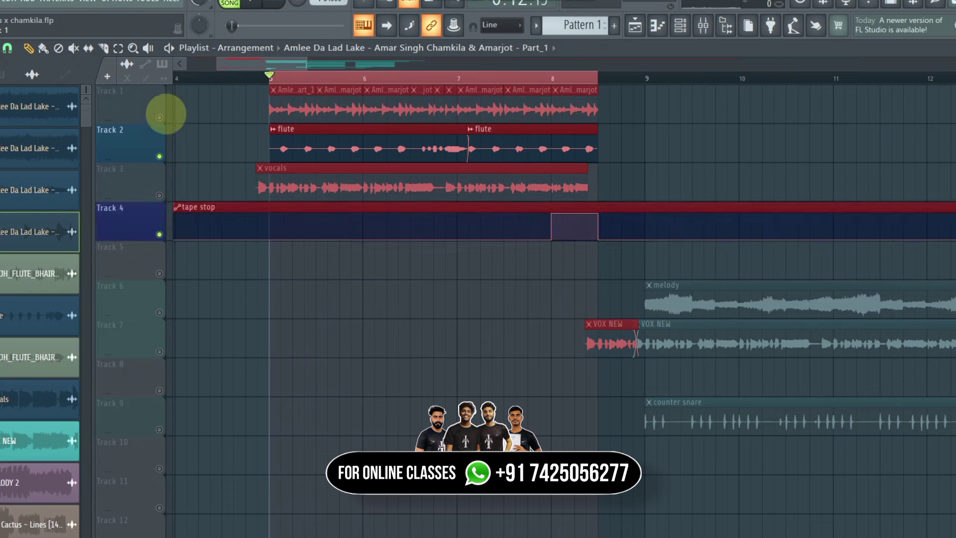
pyautogui.keyDown('ctrl'); pyautogui.click(159, 117); pyautogui.keyUp('ctrl')
pyautogui.press('space')
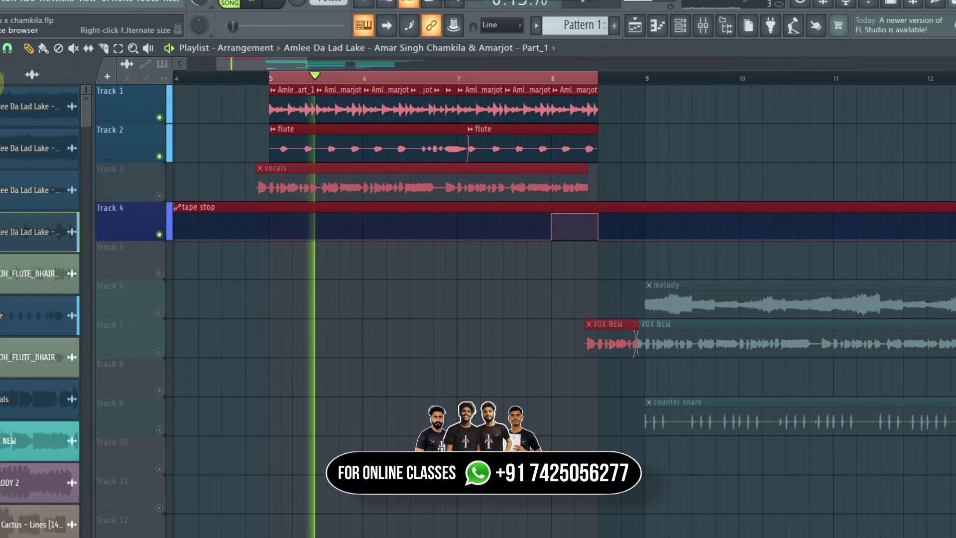
pyautogui.click(6, 76)
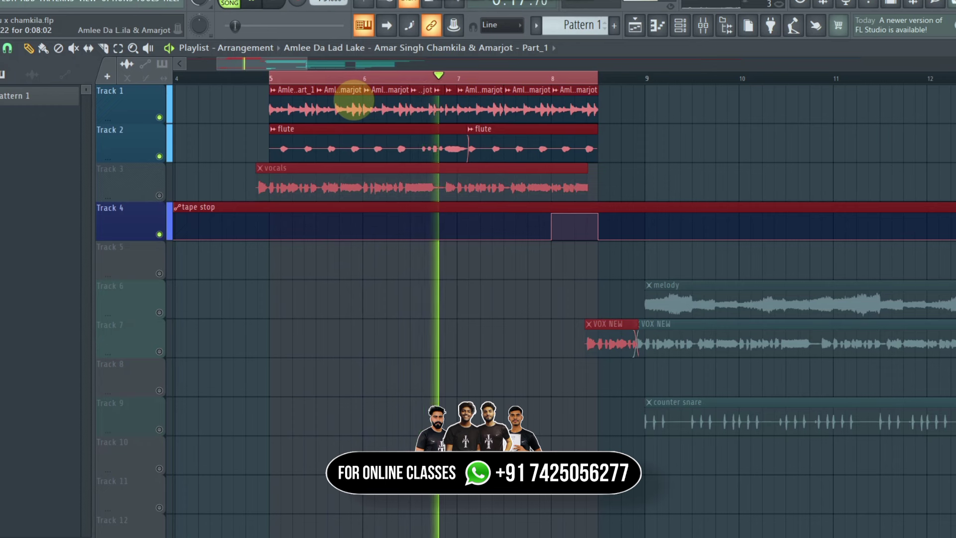
pyautogui.press('space')
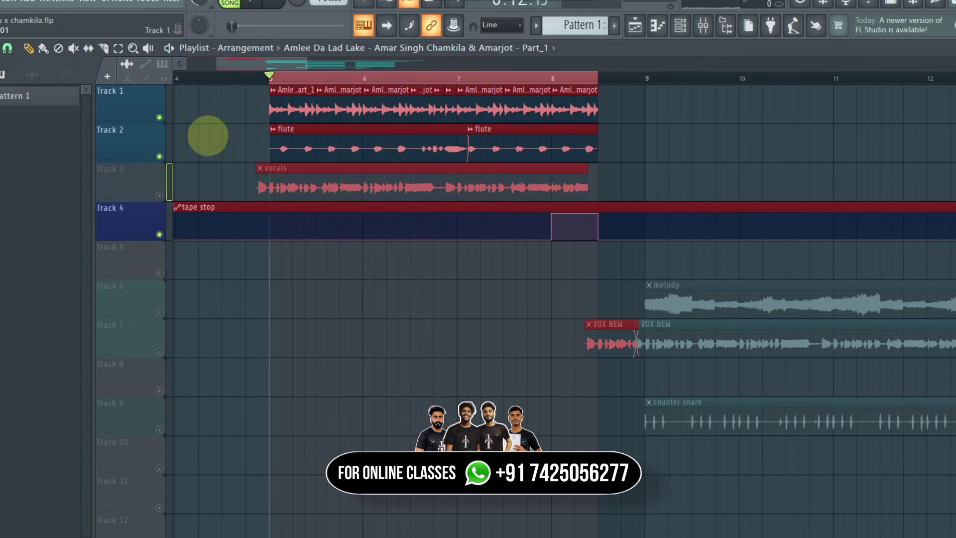
# Step: Enable the vocals on Track 3 and place the playhead at the start of the vocals clip
pyautogui.click(159, 196)
pyautogui.click(257, 78)
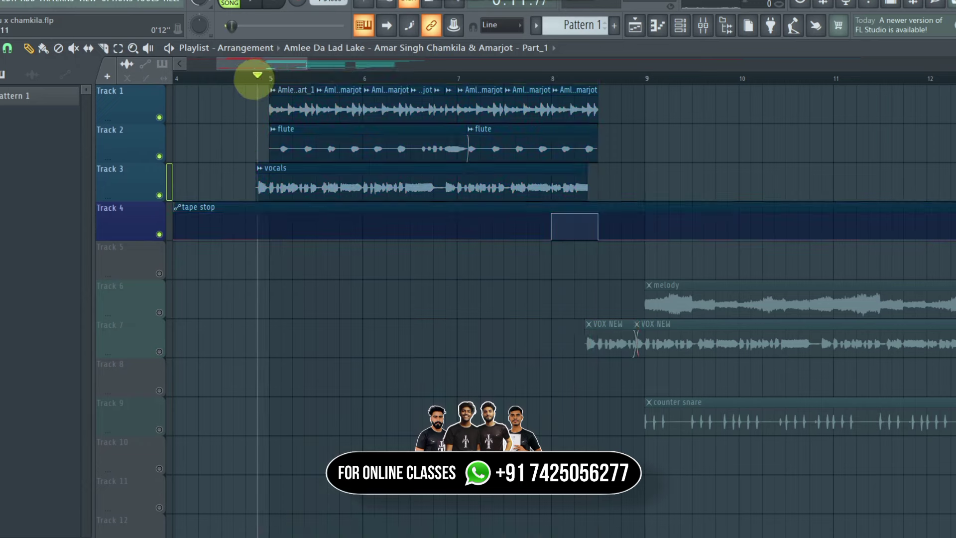
# Step: Open the vocals clip, examine the Fruity parametric EQ 2 curve on mixer Insert 1, and return to the playlist
pyautogui.doubleClick(303, 187)
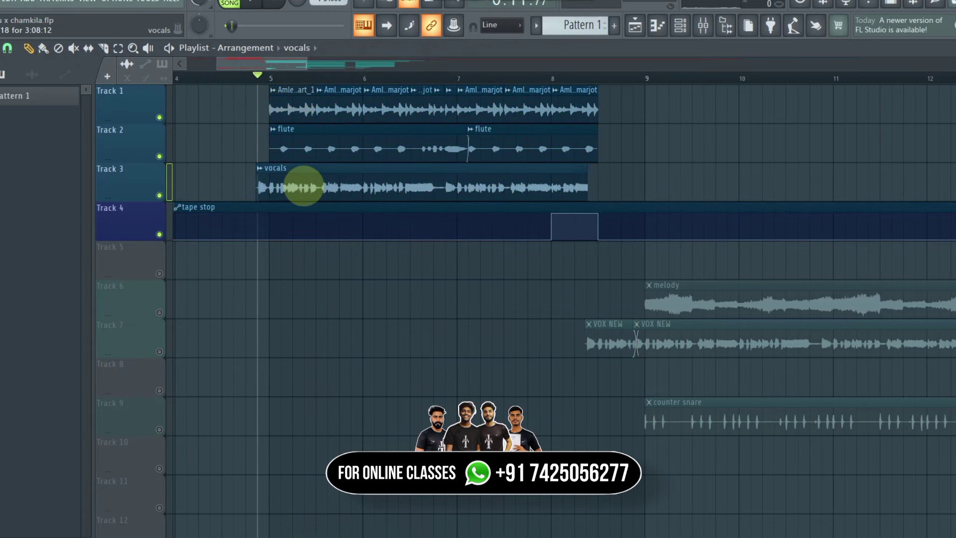
pyautogui.press('F9')
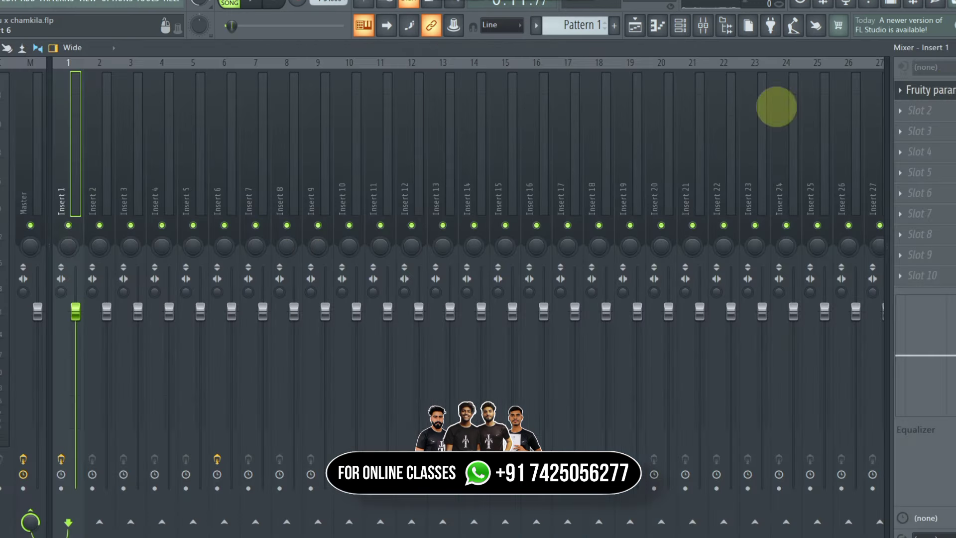
pyautogui.click(943, 90)
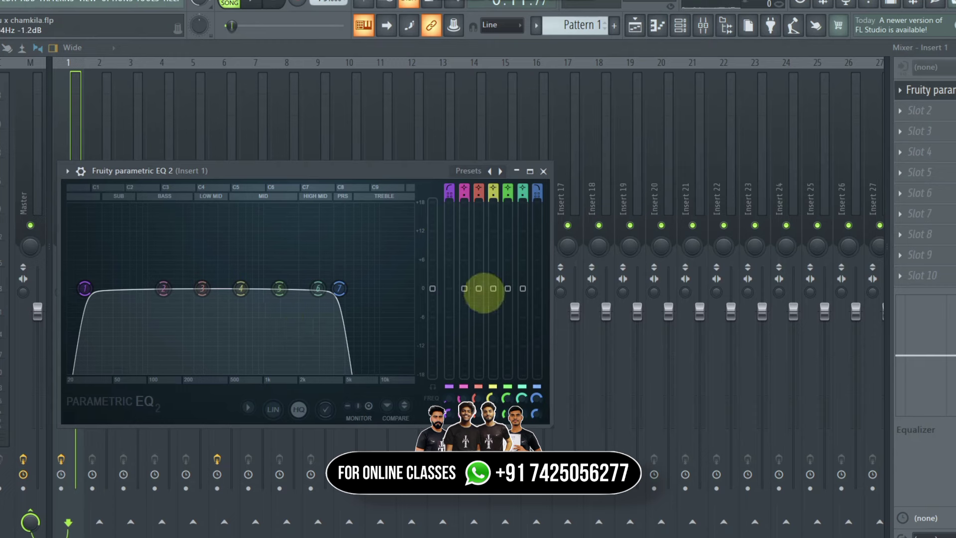
pyautogui.click(635, 26)
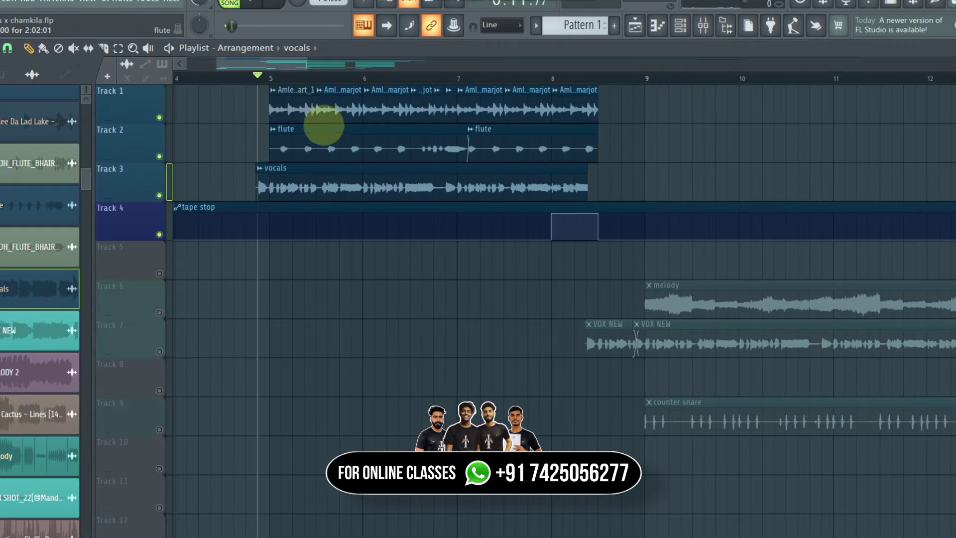
# Step: Enable only Tracks 1 and 2 and examine the first Track 1 clip's settings and the Fruity parametric EQ 2 curve on Insert 1
pyautogui.rightClick(159, 155)
pyautogui.click(159, 118)
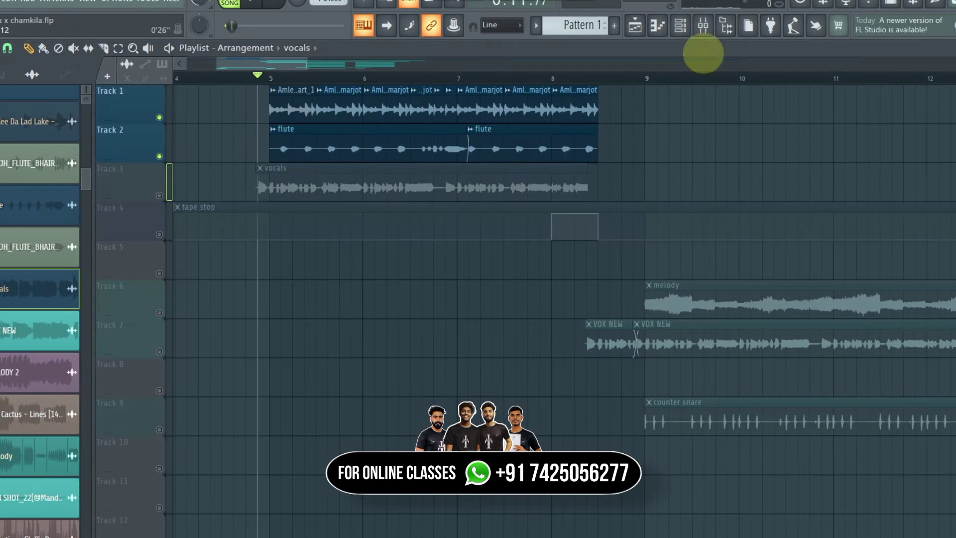
pyautogui.doubleClick(305, 106)
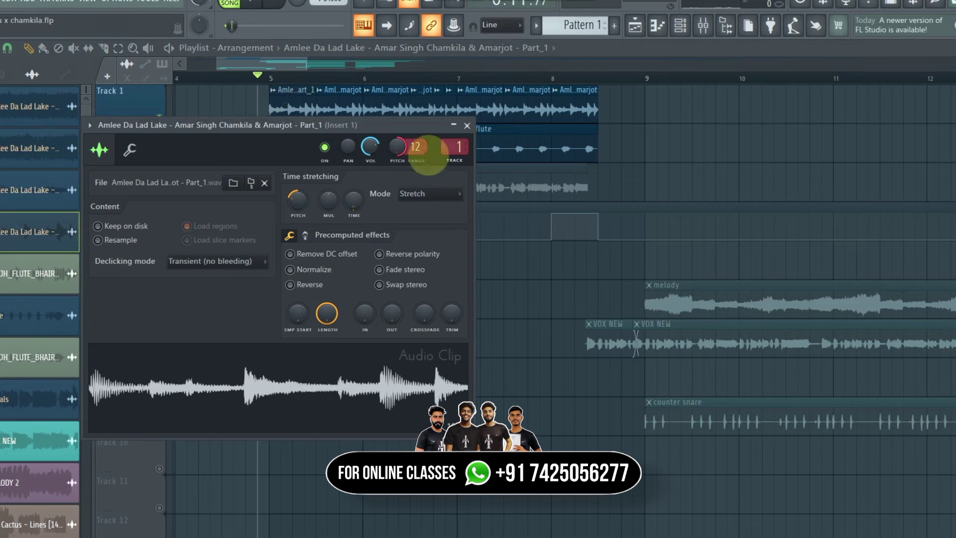
pyautogui.click(703, 26)
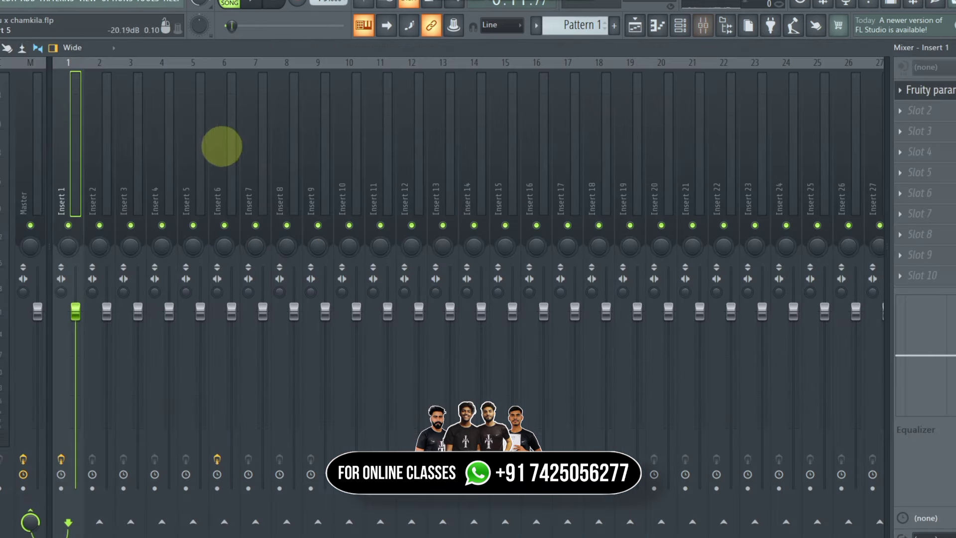
pyautogui.click(926, 89)
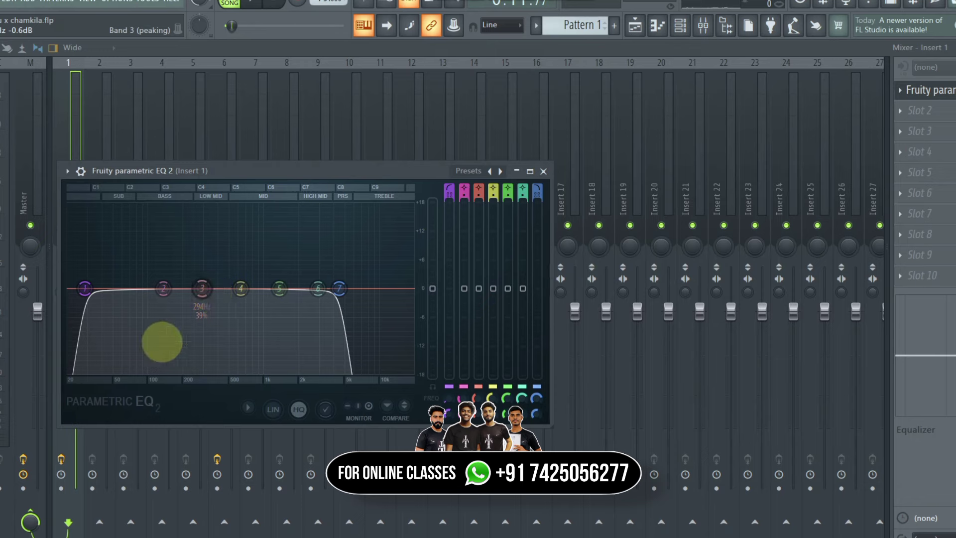
pyautogui.click(636, 25)
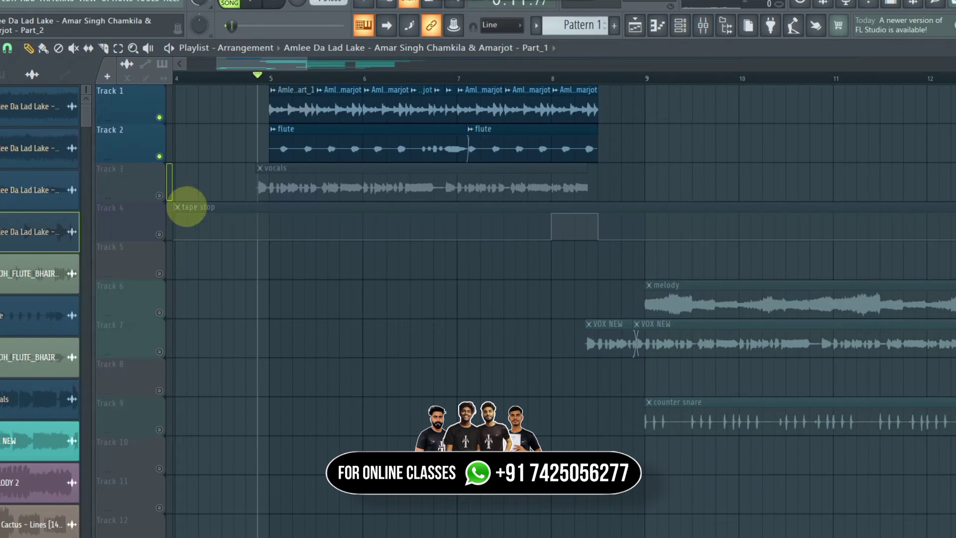
# Step: Enable Tracks 3 and 4 alongside Tracks 1 and 2 and play the intro through the tape stop
pyautogui.click(159, 195)
pyautogui.click(160, 234)
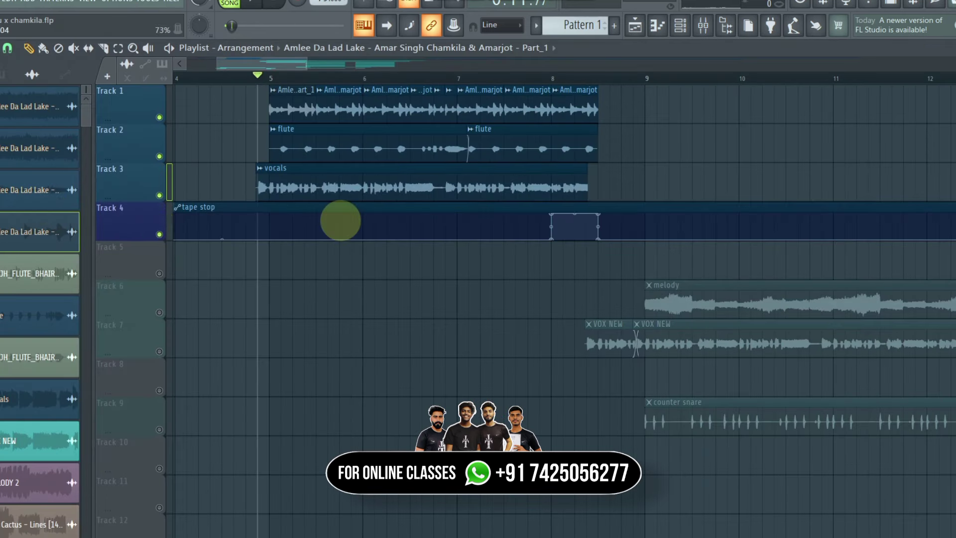
pyautogui.press('space')
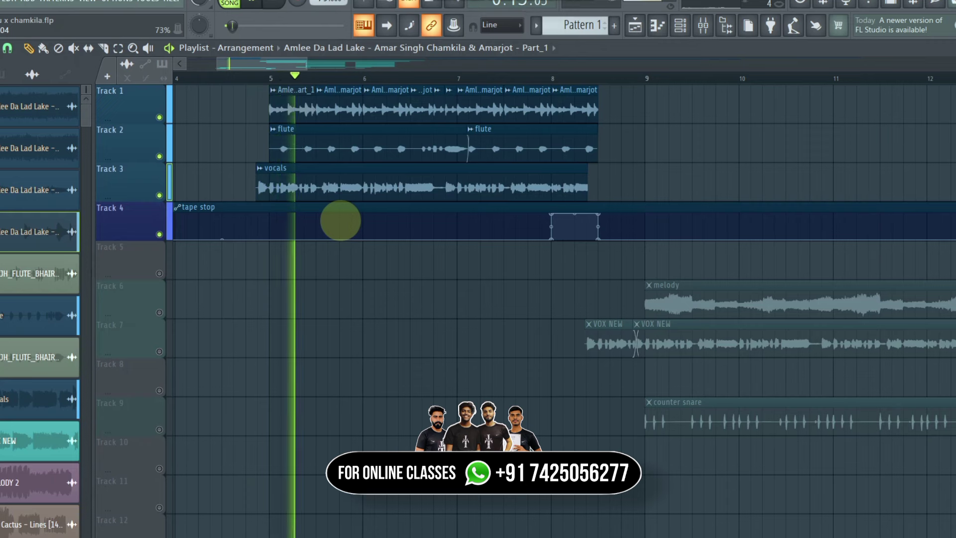
pyautogui.moveTo(271, 60); pyautogui.dragTo(291, 77)
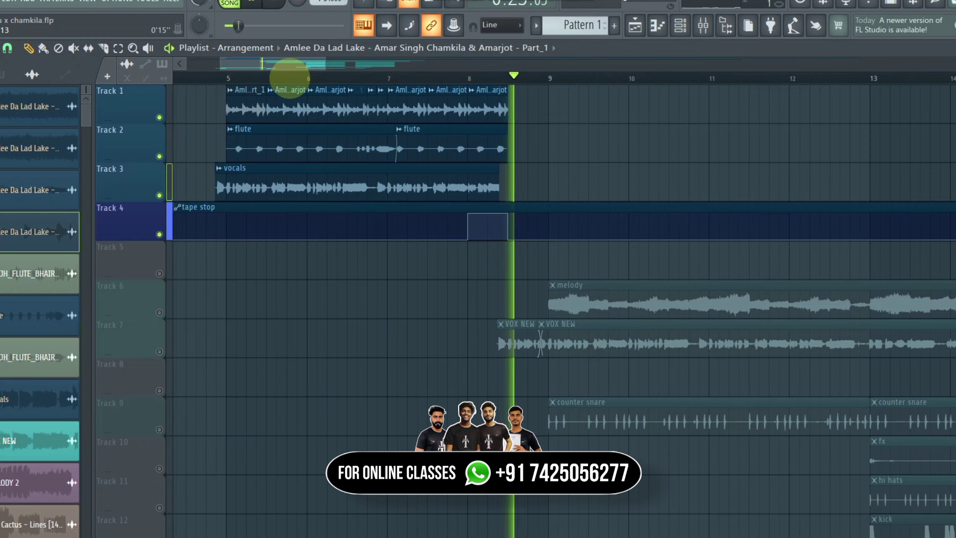
pyautogui.press('space')
pyautogui.click(497, 324)
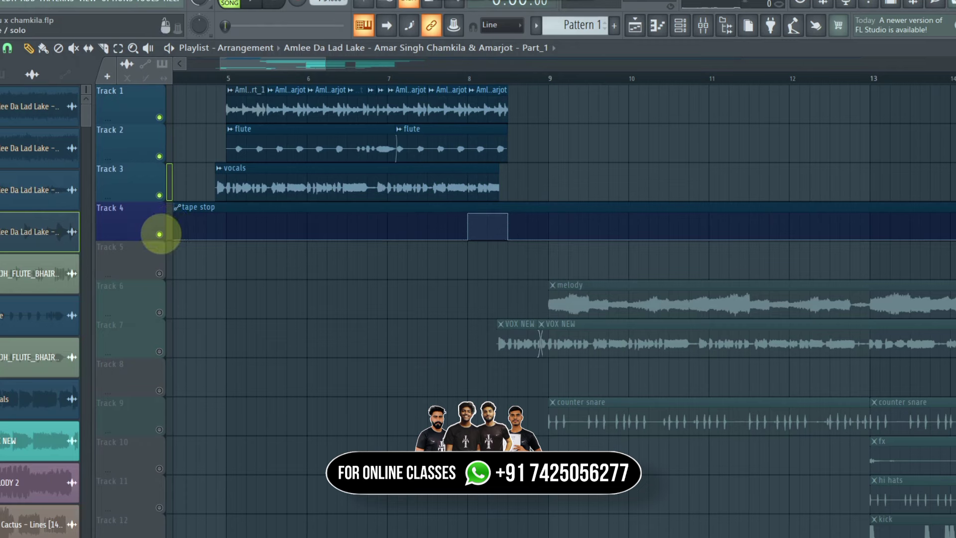
# Step: Select the tape stop automation clip, examine the Gross Beat time curve on the Master mixer track, and return to the playlist
pyautogui.click(396, 223)
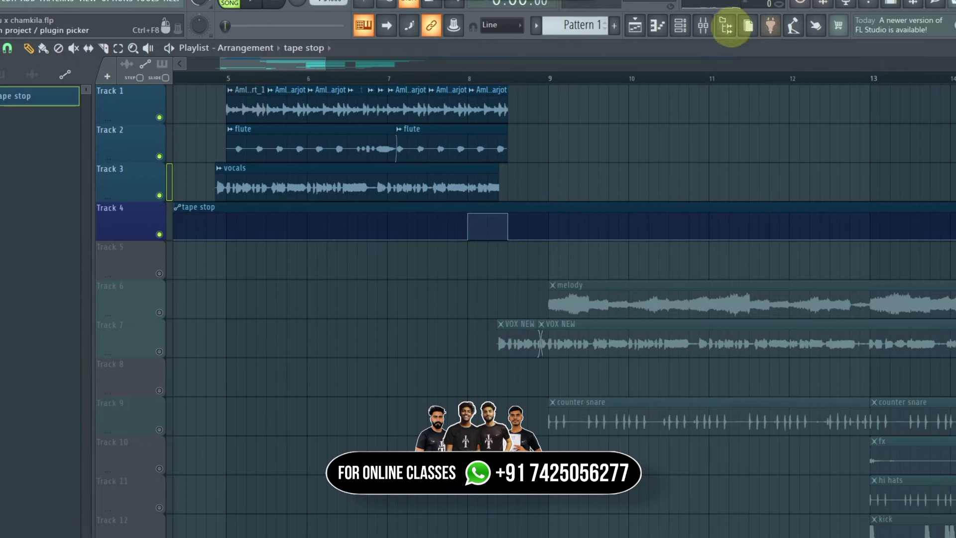
pyautogui.click(703, 25)
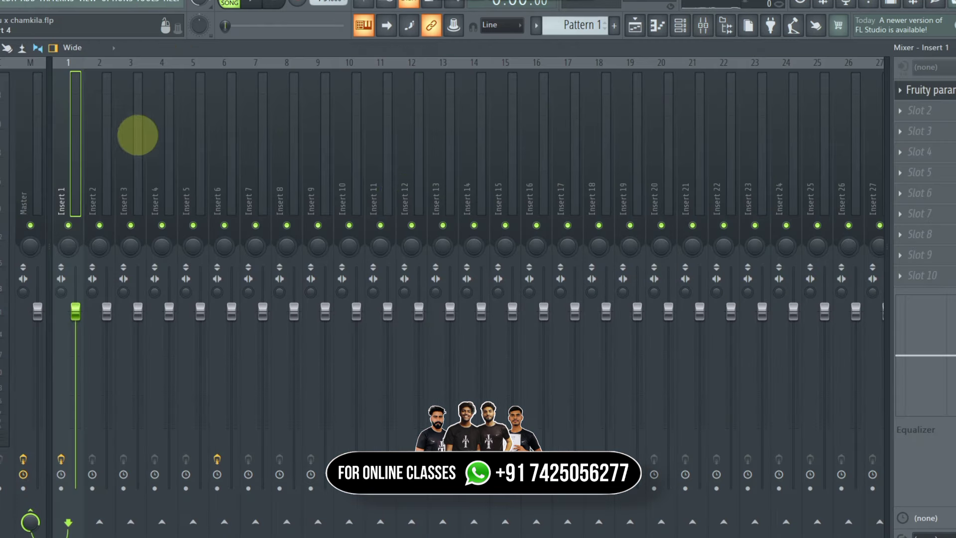
pyautogui.click(26, 145)
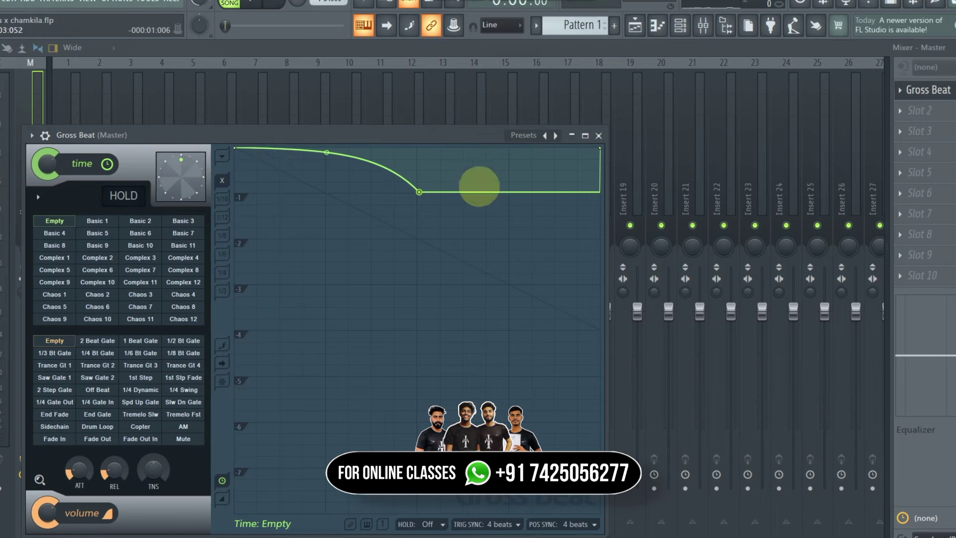
pyautogui.click(636, 26)
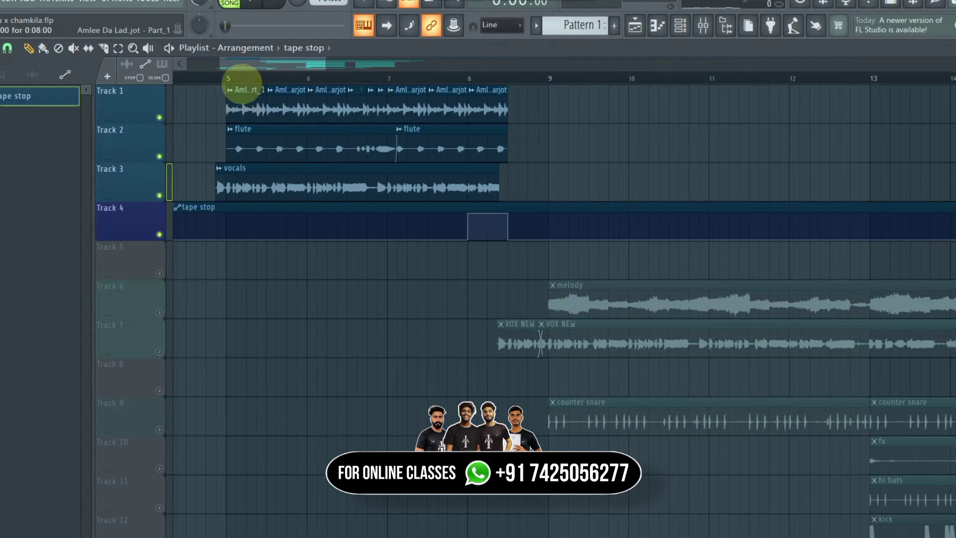
# Step: Re-enable all tracks and place the playhead just after bar 7, ahead of the tape stop
pyautogui.click(207, 76)
pyautogui.scroll(-1, 207, 75)
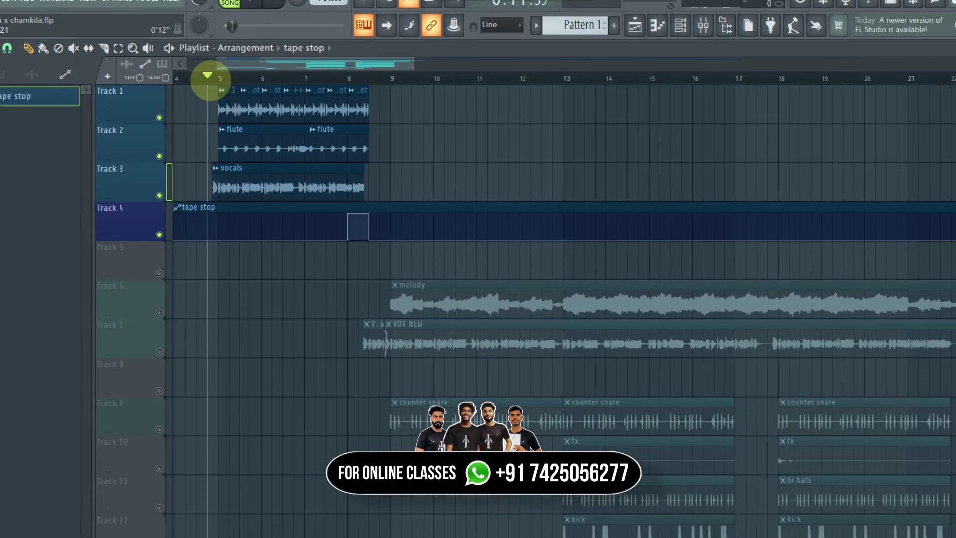
pyautogui.scroll(-3, 207, 75)
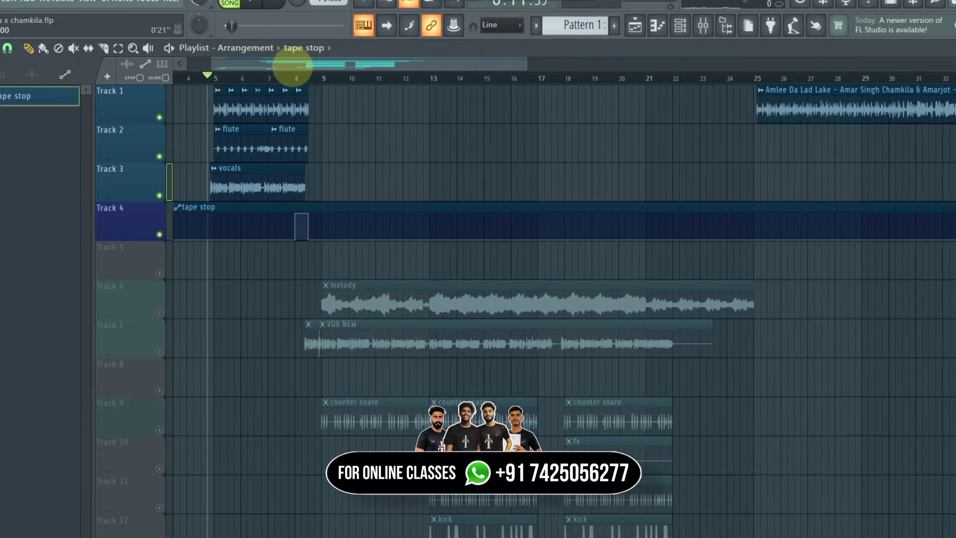
pyautogui.moveTo(292, 60)
pyautogui.mouseDown()
pyautogui.moveTo(304, 64)
pyautogui.moveTo(282, 71)
pyautogui.mouseUp()
pyautogui.click(304, 48)
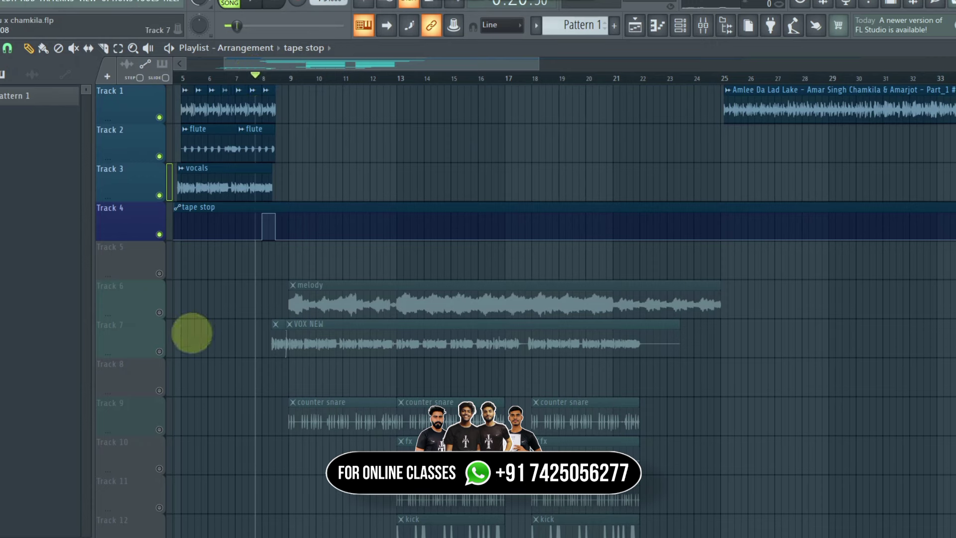
pyautogui.click(159, 351)
pyautogui.scroll(1, 333, 258)
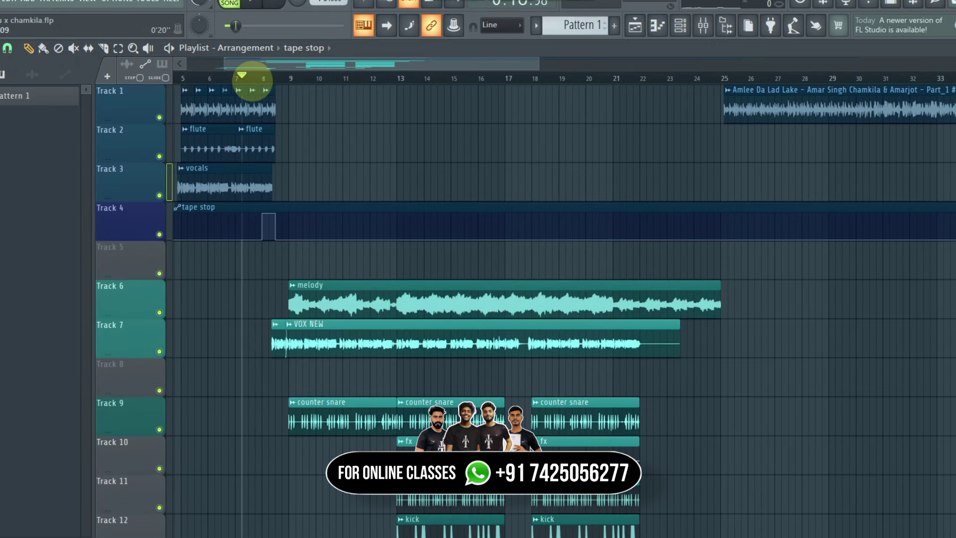
# Step: Play the arrangement from the tape stop into the drop while examining the melody, VOX NEW, drum, fill and effect tracks
pyautogui.press('space')
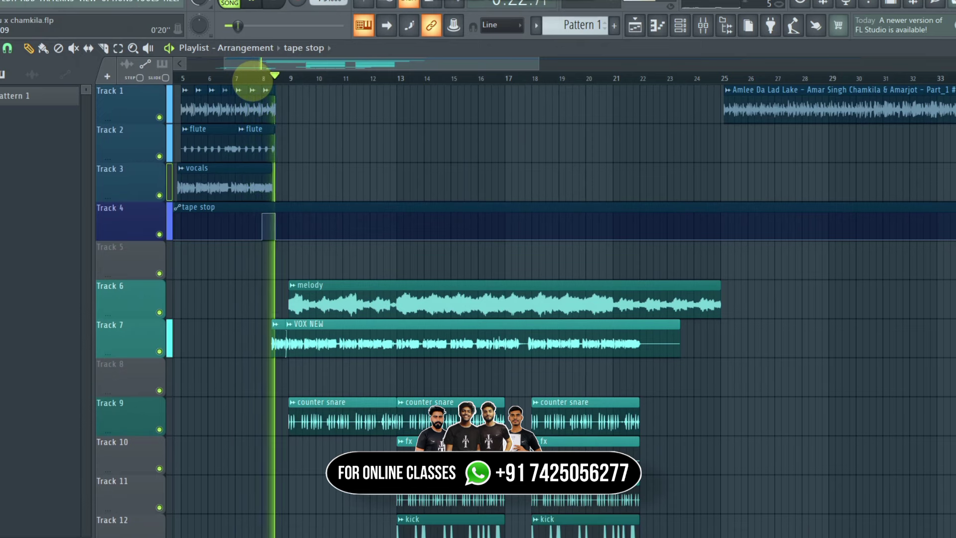
pyautogui.scroll(-4, 606, 261)
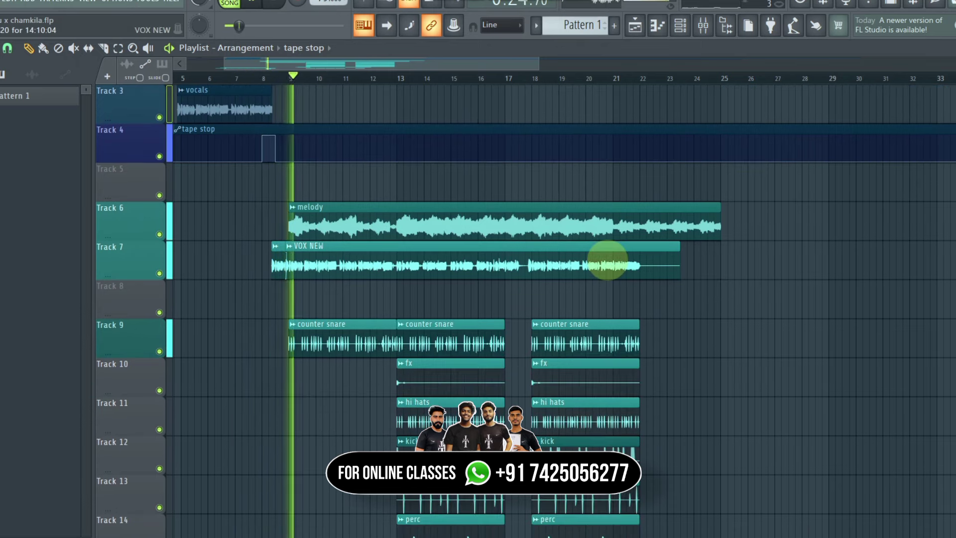
pyautogui.scroll(-5, 606, 263)
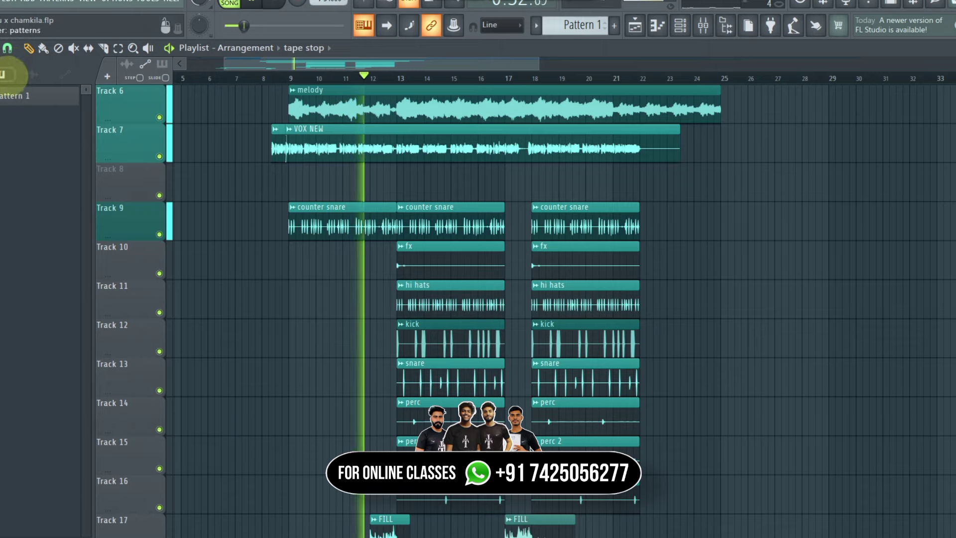
pyautogui.scroll(3, 512, 224)
pyautogui.scroll(-5, 523, 252)
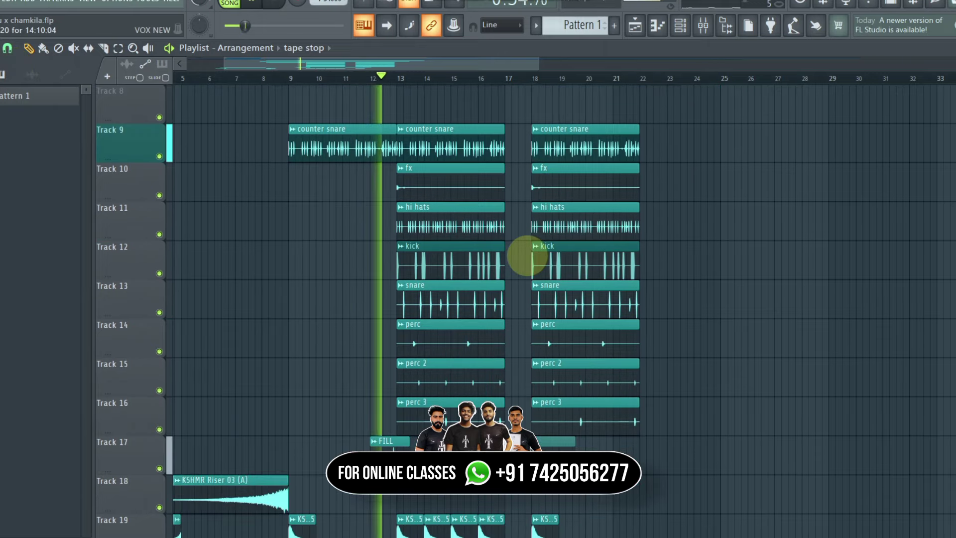
pyautogui.scroll(3, 526, 256)
pyautogui.scroll(-2, 526, 256)
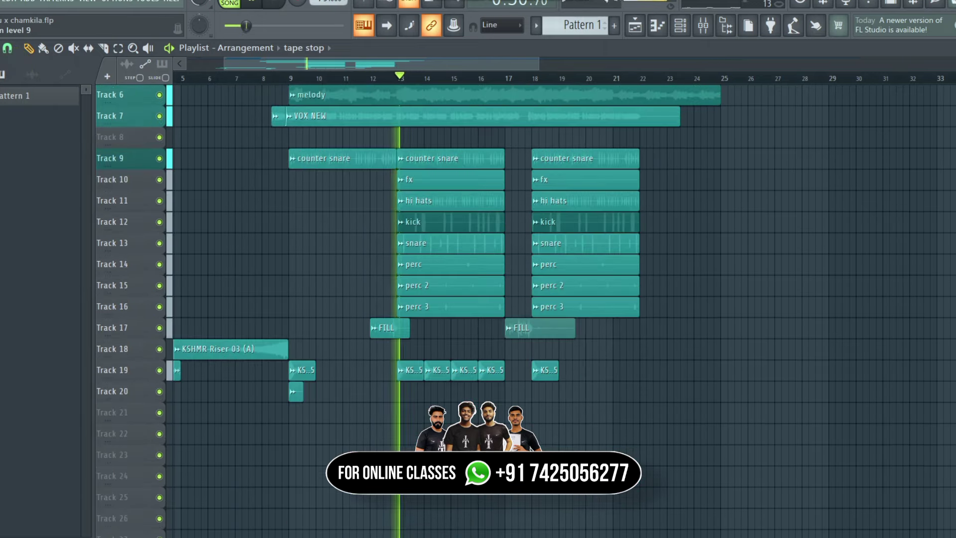
pyautogui.scroll(2, 526, 256)
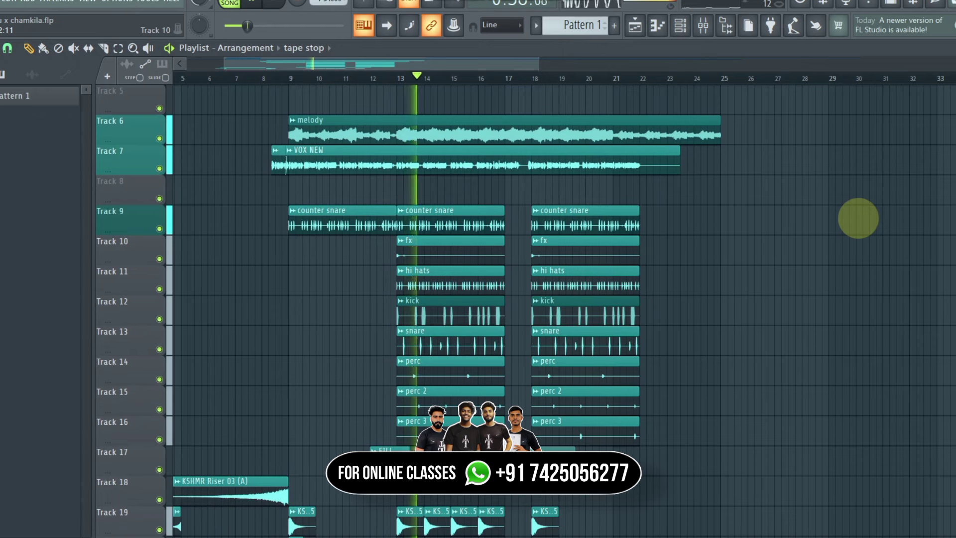
pyautogui.press('space')
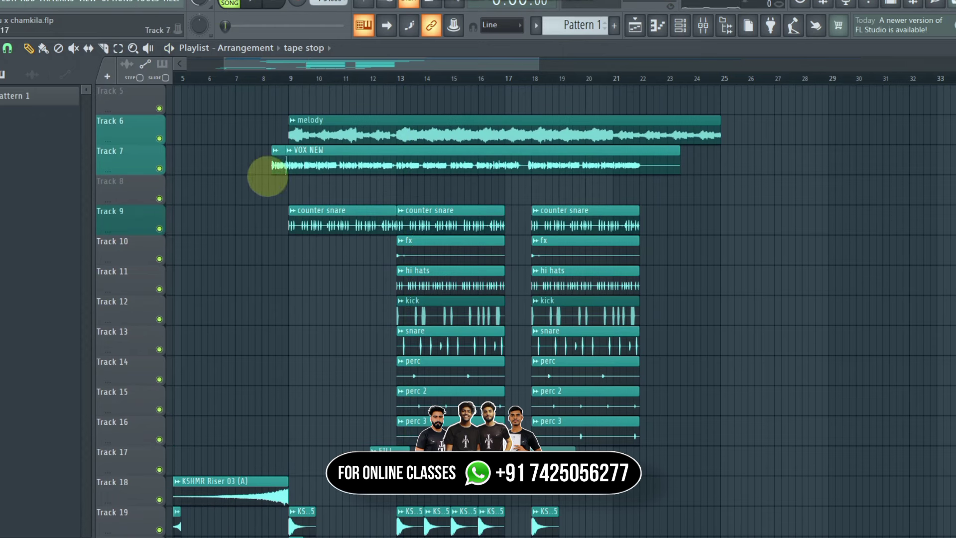
# Step: Examine how the melody, VOX NEW and drum clips are laid out below the tape stop automation
pyautogui.scroll(1, 267, 177)
pyautogui.scroll(2, 278, 204)
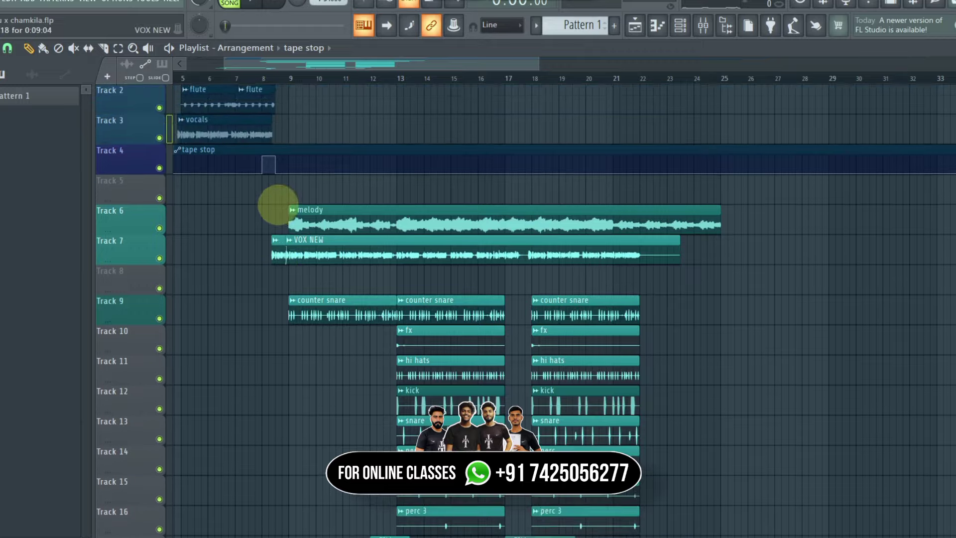
pyautogui.scroll(-2, 308, 150)
pyautogui.scroll(1, 314, 71)
pyautogui.scroll(-1, 315, 70)
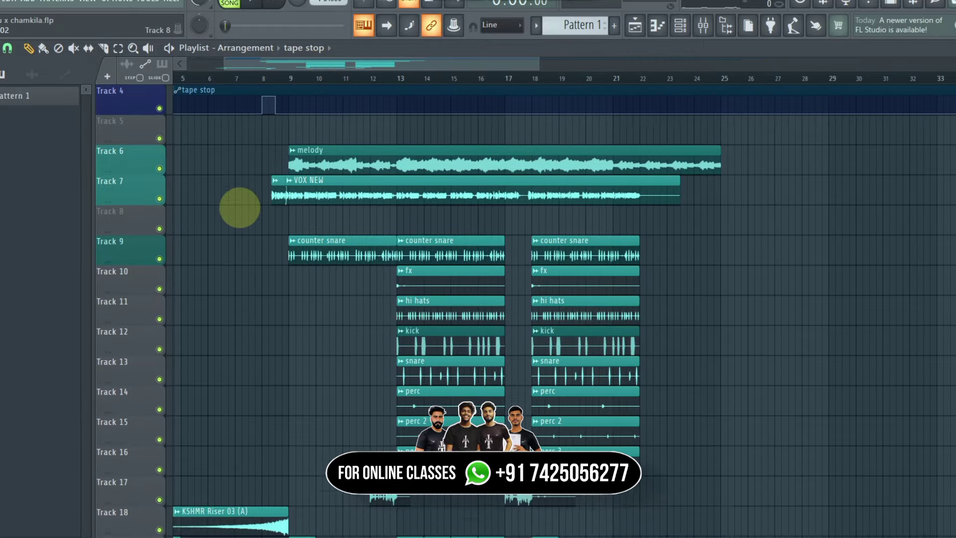
pyautogui.scroll(3, 238, 200)
pyautogui.scroll(-2, 235, 256)
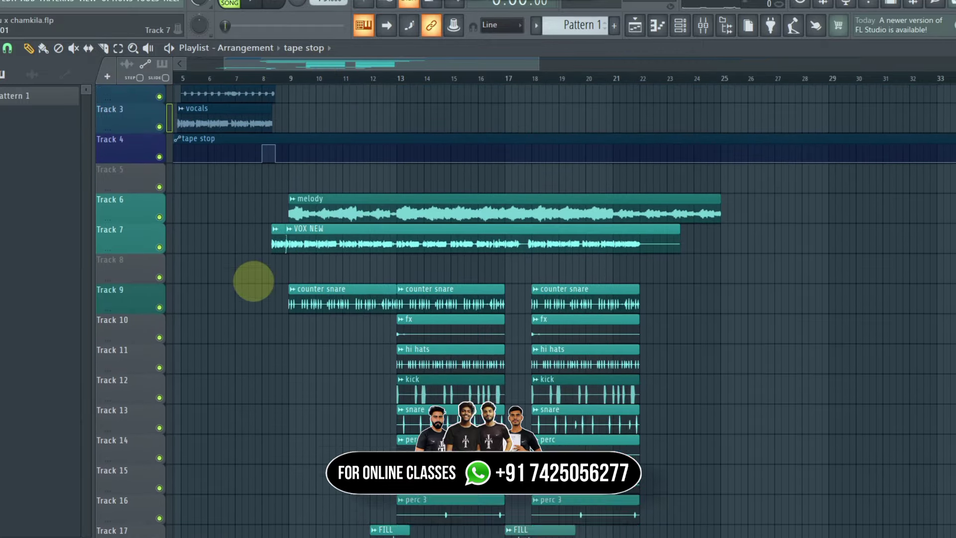
pyautogui.scroll(2, 268, 75)
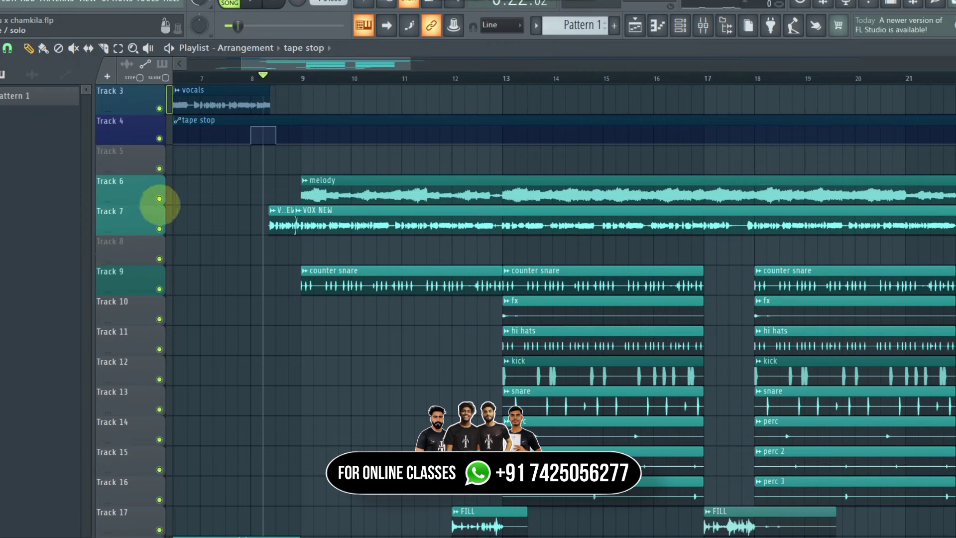
# Step: Solo the melody on Track 6 together with the Track 4 tape stop and play it, including from bar 13
pyautogui.rightClick(160, 199)
pyautogui.click(160, 138)
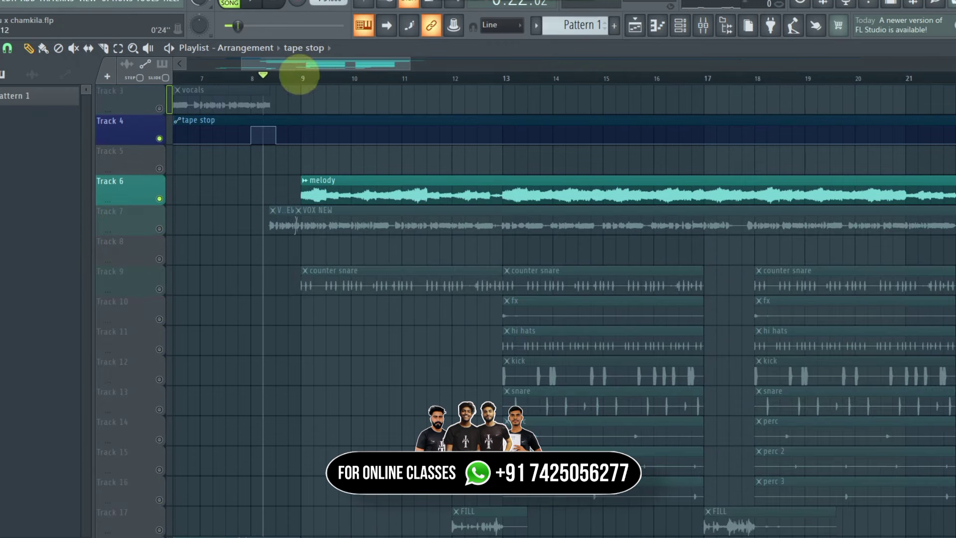
pyautogui.moveTo(314, 64); pyautogui.dragTo(325, 64)
pyautogui.press('space')
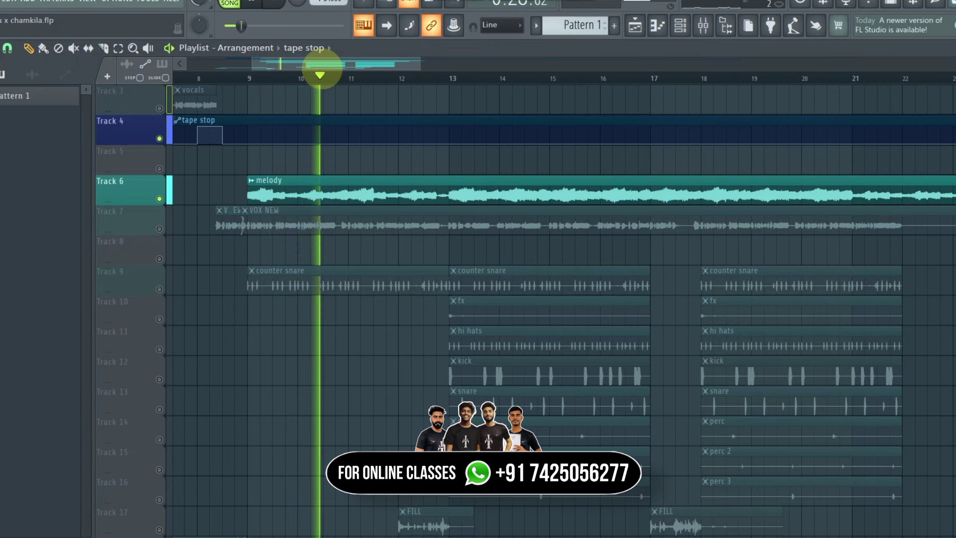
pyautogui.click(452, 78)
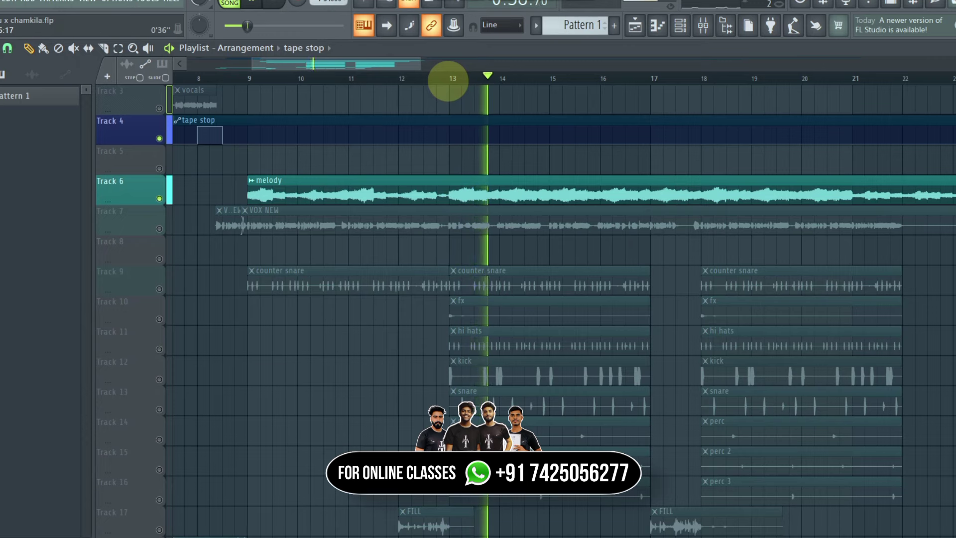
# Step: Solo the VOX NEW vocals on Track 7 with the playhead just before the clips start
pyautogui.click(210, 79)
pyautogui.scroll(-3, 231, 207)
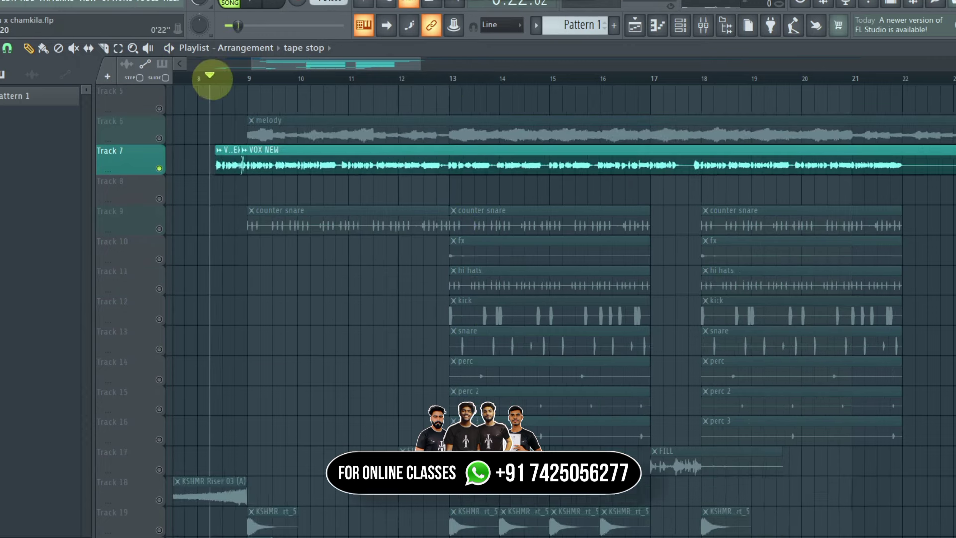
# Step: Solo the counter snare on Track 9, play it up to and from bar 13, and stop playback
pyautogui.click(163, 198)
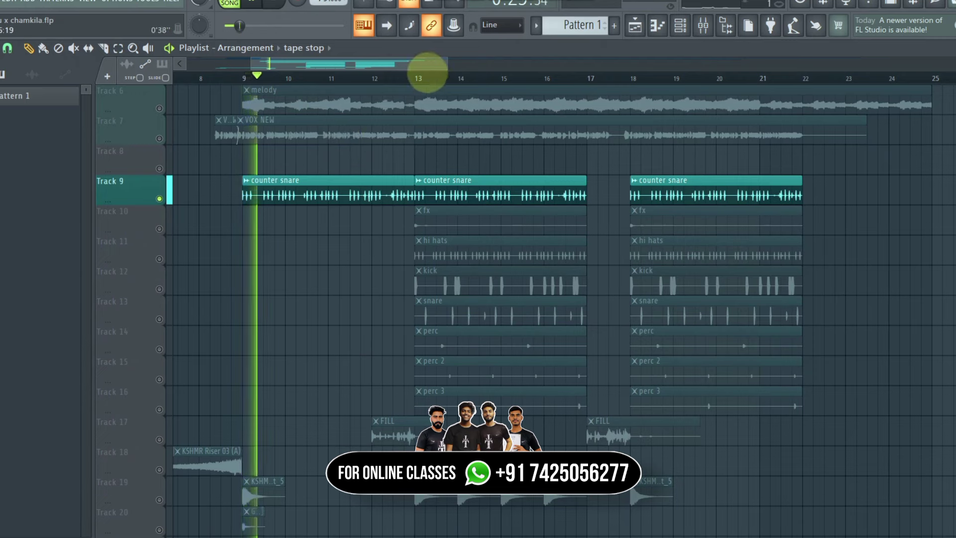
pyautogui.click(415, 76)
pyautogui.scroll(2, 491, 81)
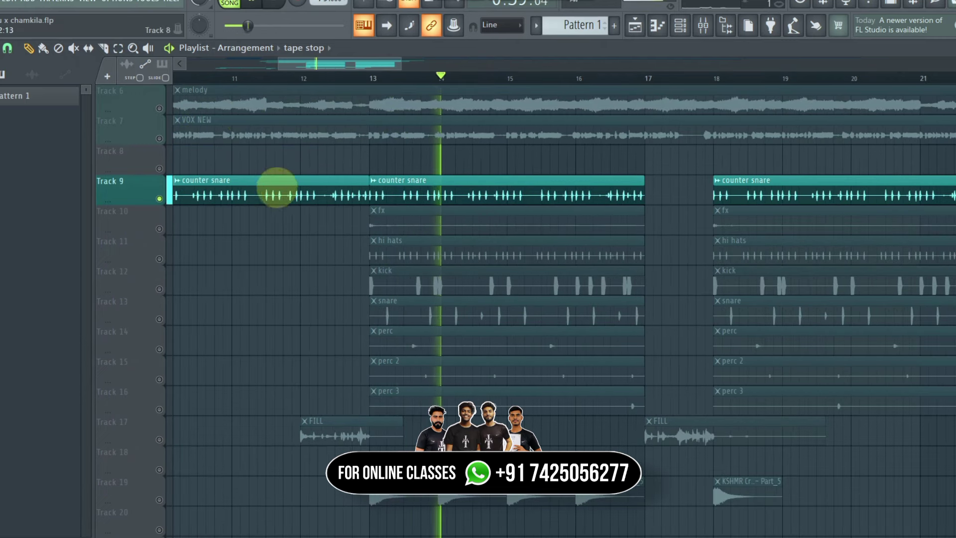
pyautogui.scroll(3, 148, 144)
pyautogui.press('space')
pyautogui.scroll(-3, 472, 282)
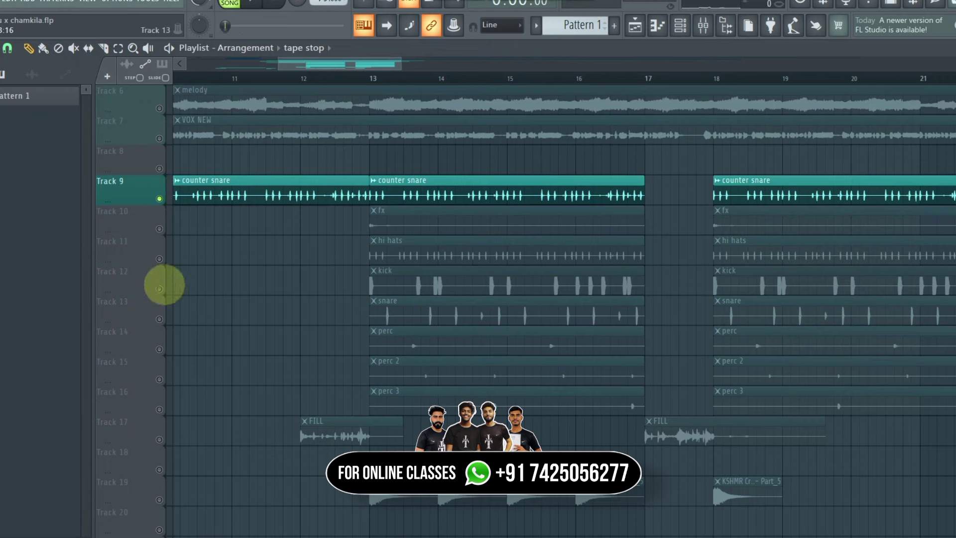
# Step: Solo the fx on Track 10, enable the Track 4 tape stop with it, and play from bar 13
pyautogui.click(157, 232)
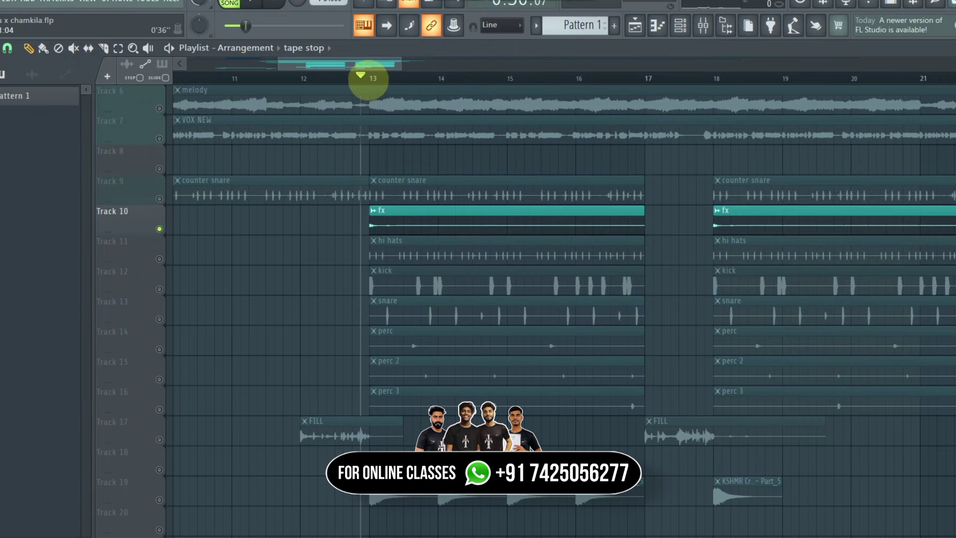
pyautogui.click(369, 79)
pyautogui.scroll(3, 127, 160)
pyautogui.click(160, 139)
pyautogui.scroll(-1, 534, 352)
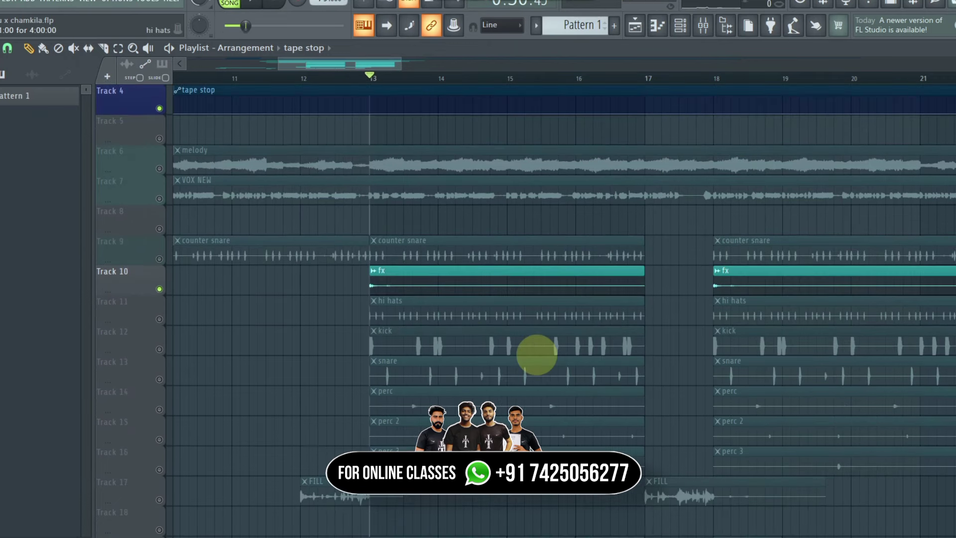
pyautogui.press('space')
# Step: Add the hi hats on Track 11 and the counter snare on Track 9 during playback, and stop after listening
pyautogui.click(160, 319)
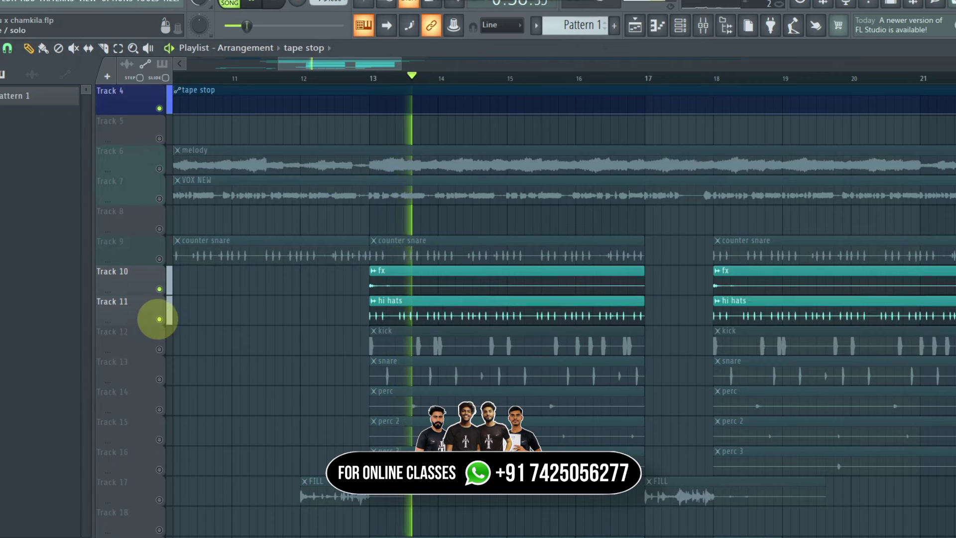
pyautogui.click(159, 259)
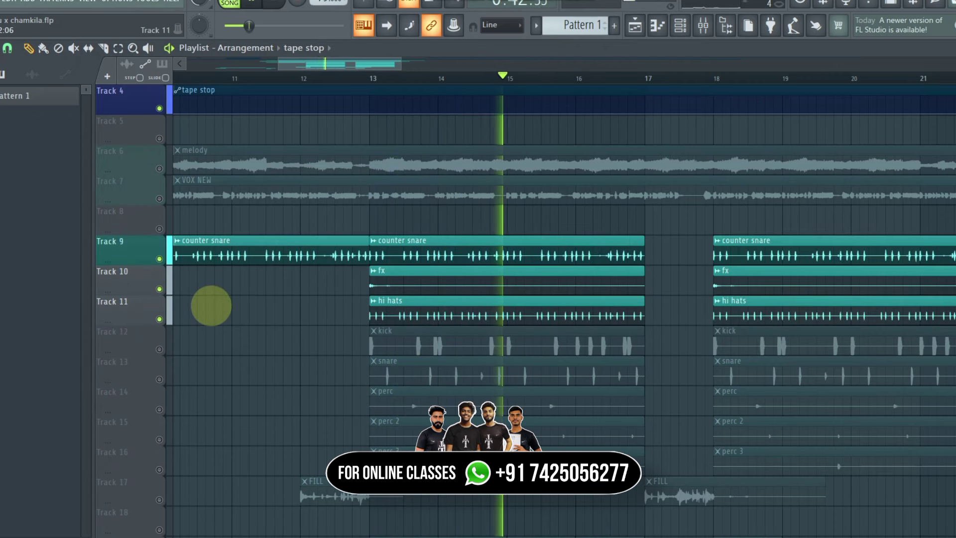
pyautogui.click(269, 3)
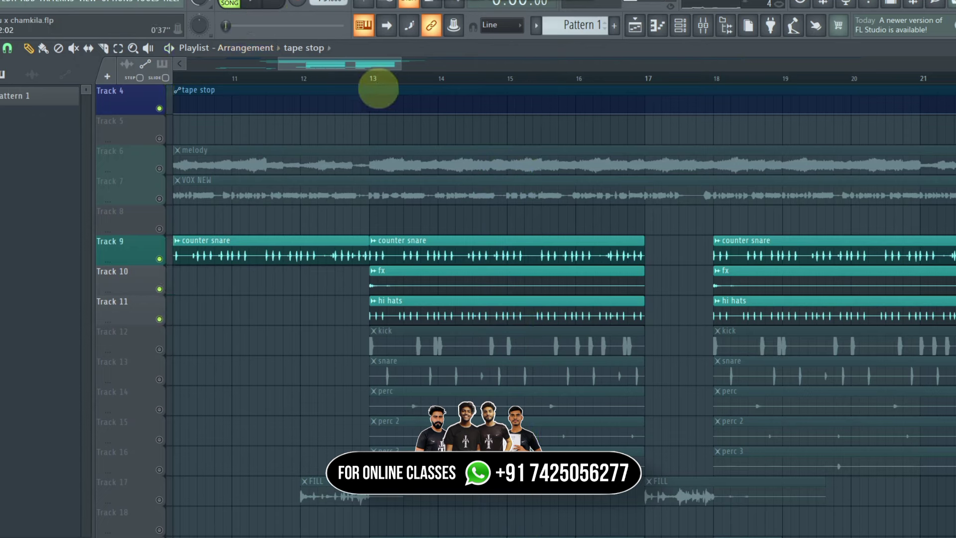
# Step: Add the kick on Track 12 to the audible drum tracks, play from bar 13, and stop playback
pyautogui.click(159, 349)
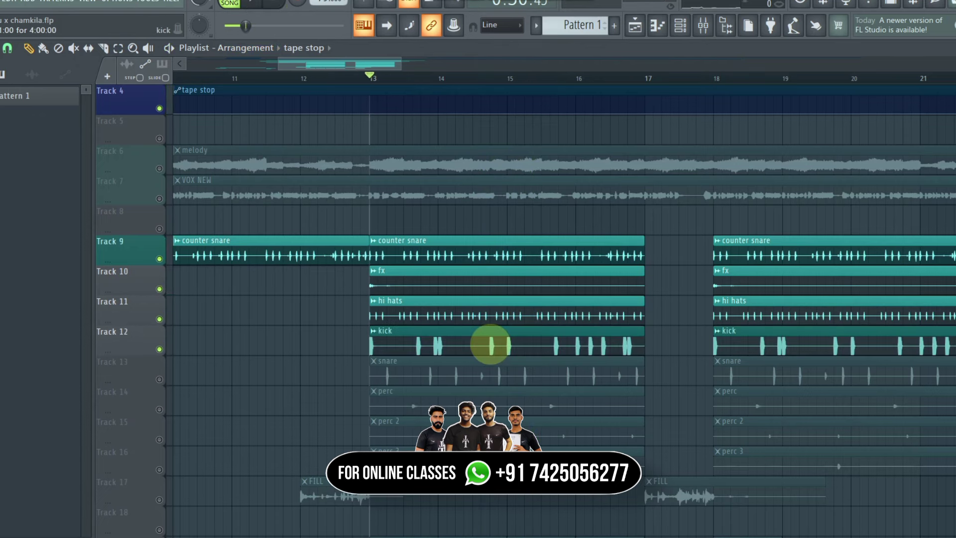
pyautogui.scroll(-2, 544, 385)
pyautogui.press('space')
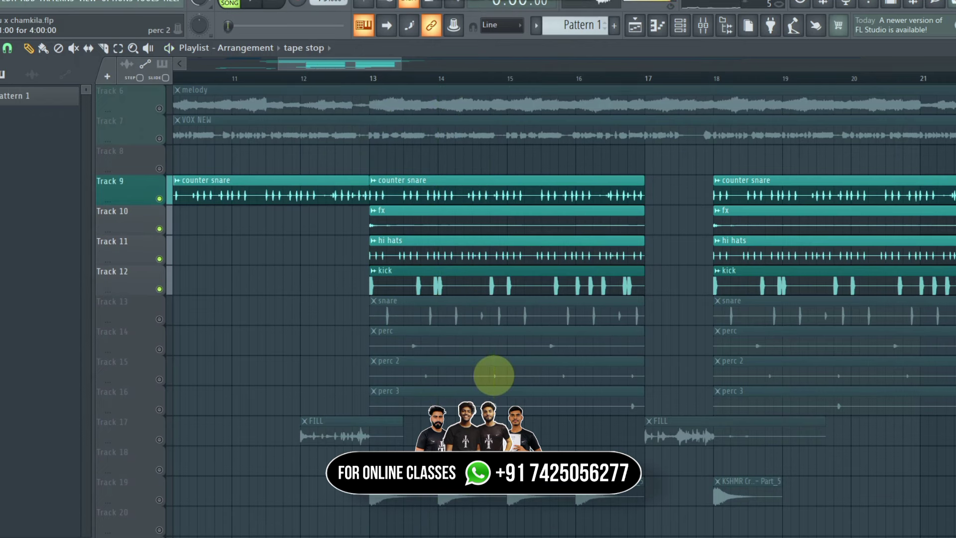
pyautogui.scroll(-1, 480, 260)
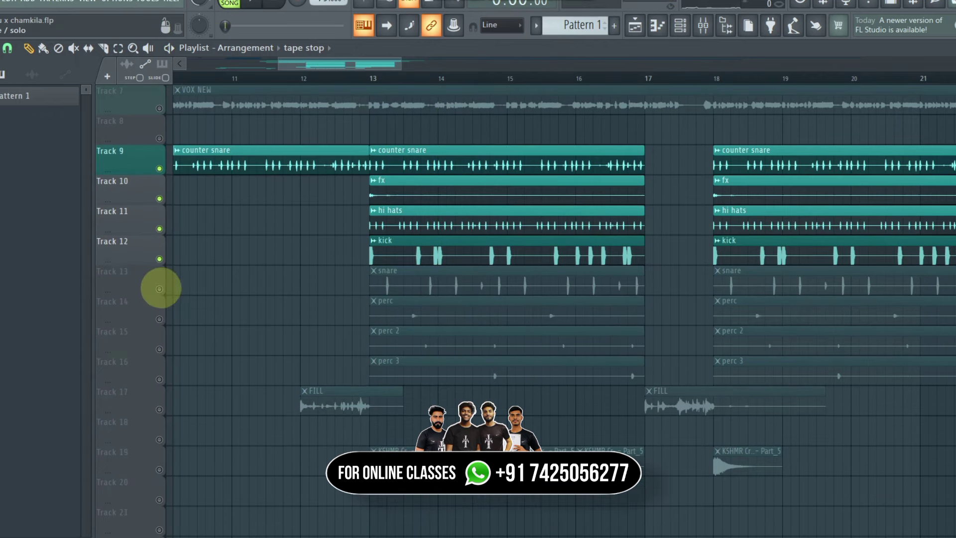
# Step: Add the snare on Track 13 to the drums, play the groove from bar 13, and stop playback
pyautogui.click(159, 289)
pyautogui.scroll(-2, 414, 226)
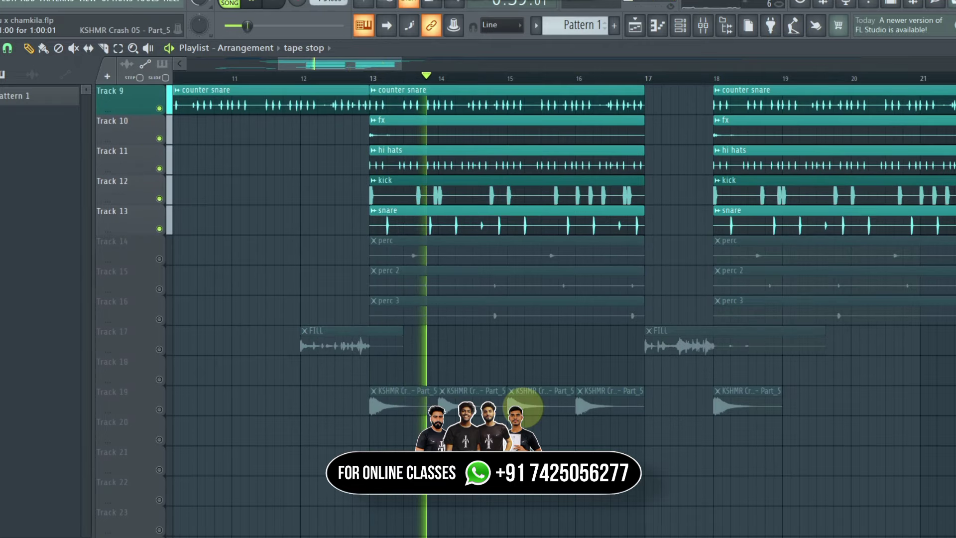
pyautogui.scroll(1, 536, 358)
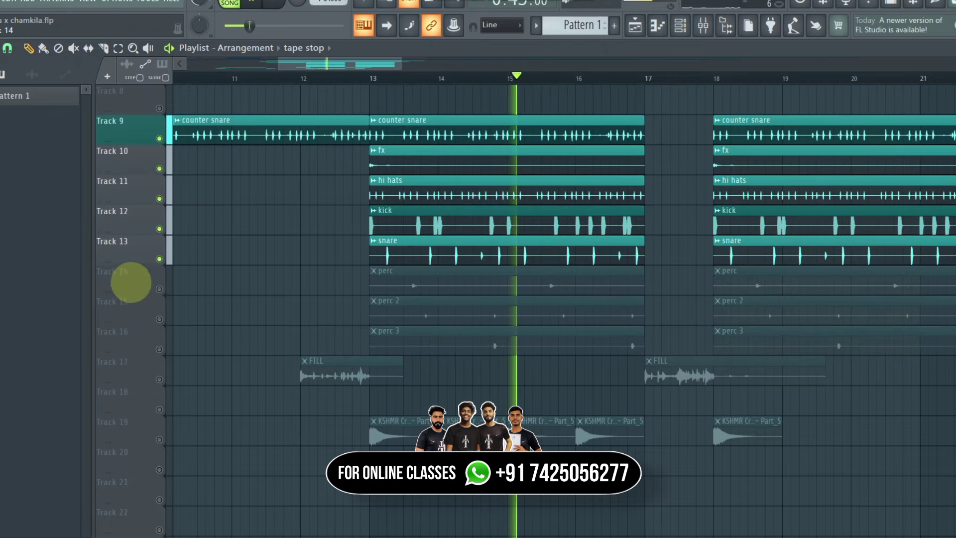
pyautogui.press('space')
# Step: Play the drums with the perc on Track 14 added, and replay that perc soloed with the Track 4 tape stop from mid-bar 13
pyautogui.click(159, 289)
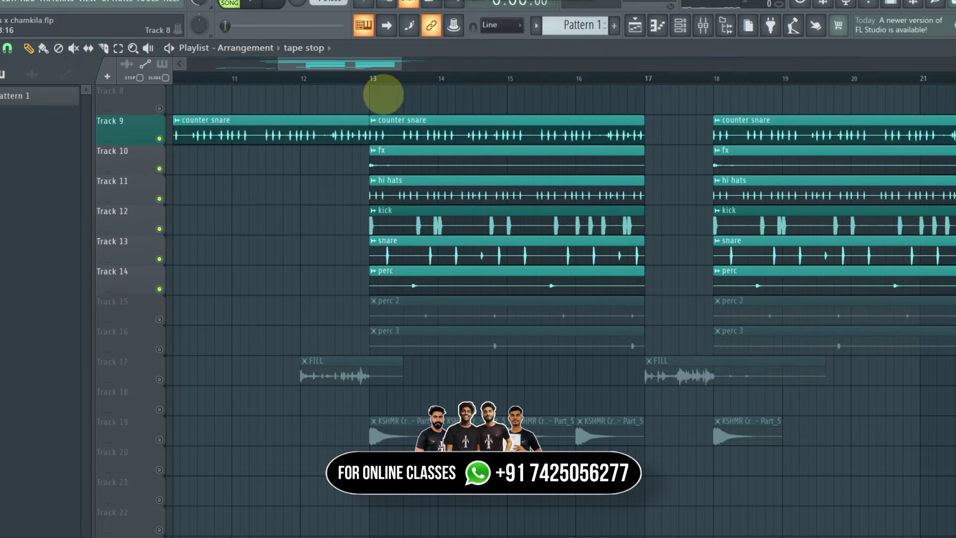
pyautogui.press('space')
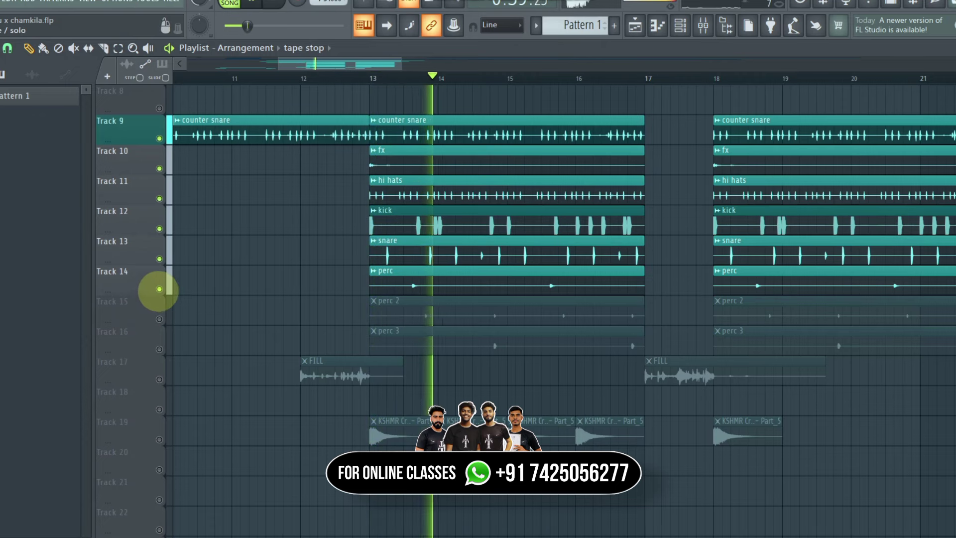
pyautogui.rightClick(159, 289)
pyautogui.press('space')
pyautogui.scroll(5, 389, 206)
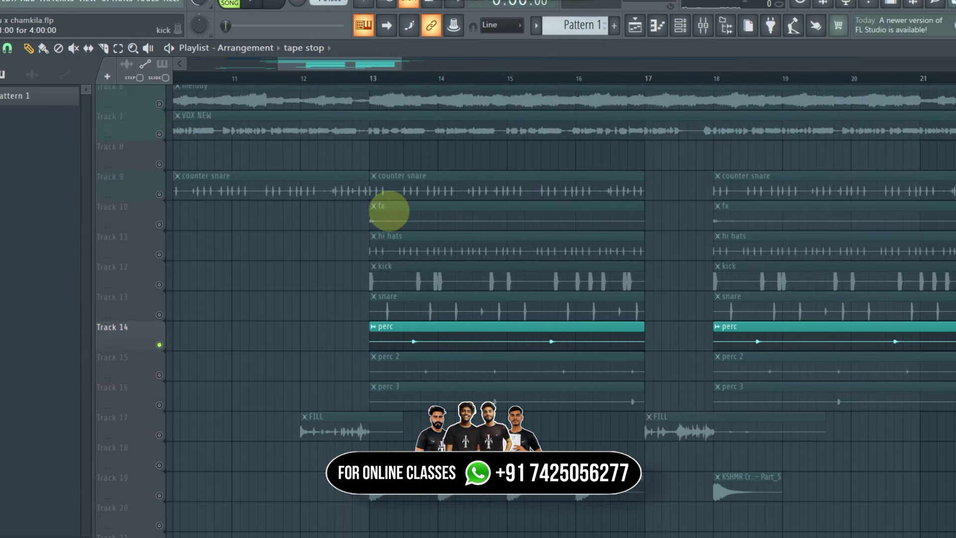
pyautogui.click(159, 139)
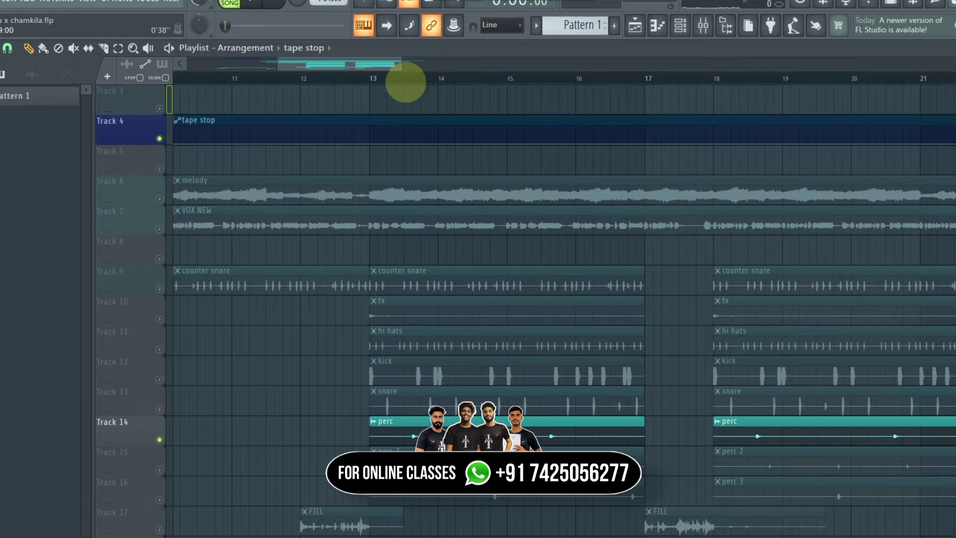
pyautogui.click(406, 80)
pyautogui.scroll(-3, 429, 150)
# Step: Add perc 2 on Track 15 and perc 3 on Track 16, listening to the percussion from mid-bar 13
pyautogui.click(159, 379)
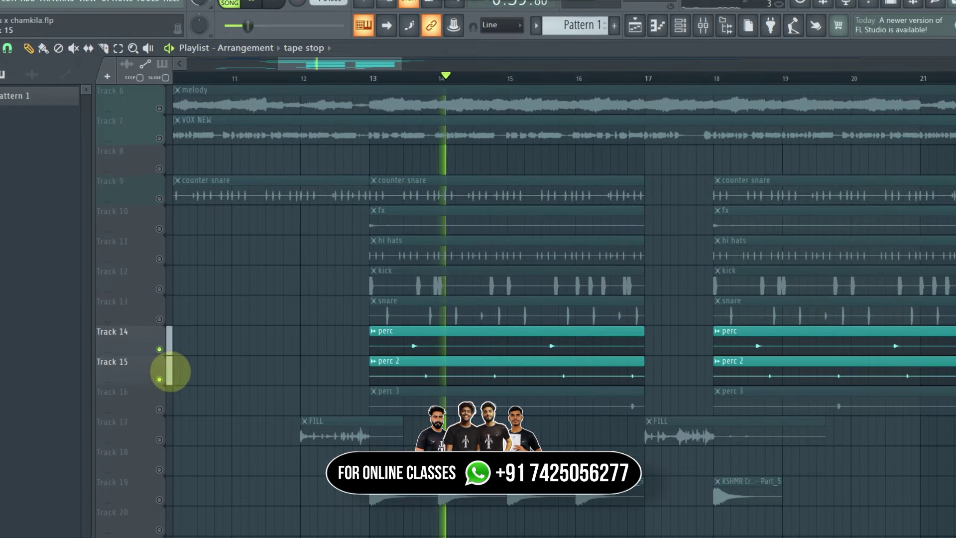
pyautogui.click(405, 75)
pyautogui.scroll(-2, 438, 239)
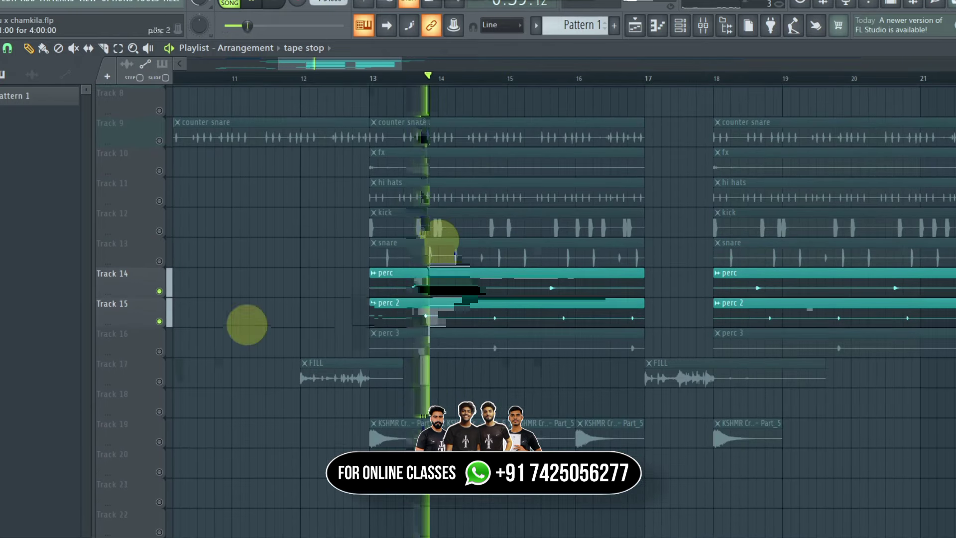
pyautogui.click(159, 349)
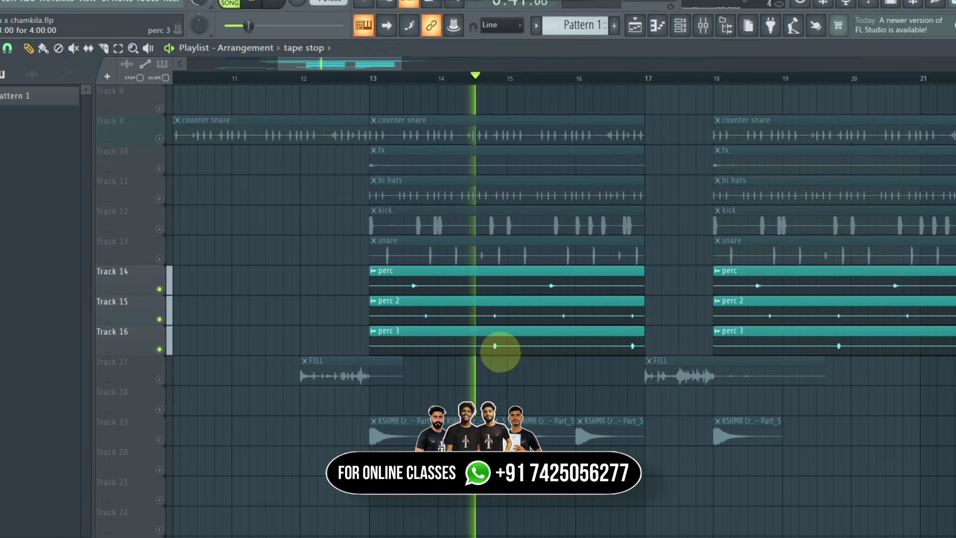
pyautogui.scroll(-1, 270, 329)
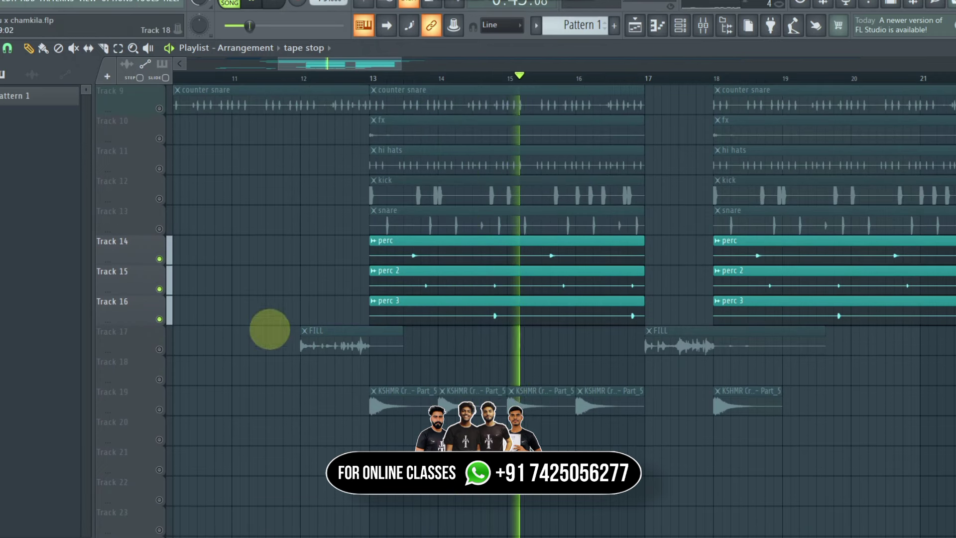
# Step: Re-enable Tracks 9 to 13, the Track 4 tape stop and the Track 6 melody alongside the percs, play the combination, and stop
pyautogui.click(292, 75)
pyautogui.scroll(4, 260, 254)
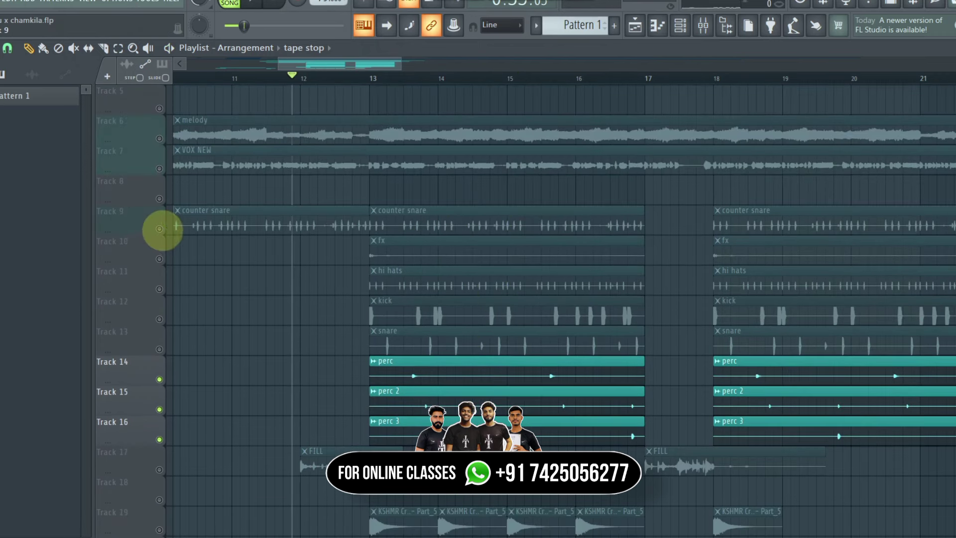
pyautogui.moveTo(160, 229); pyautogui.dragTo(173, 269)
pyautogui.scroll(1, 173, 269)
pyautogui.click(157, 168)
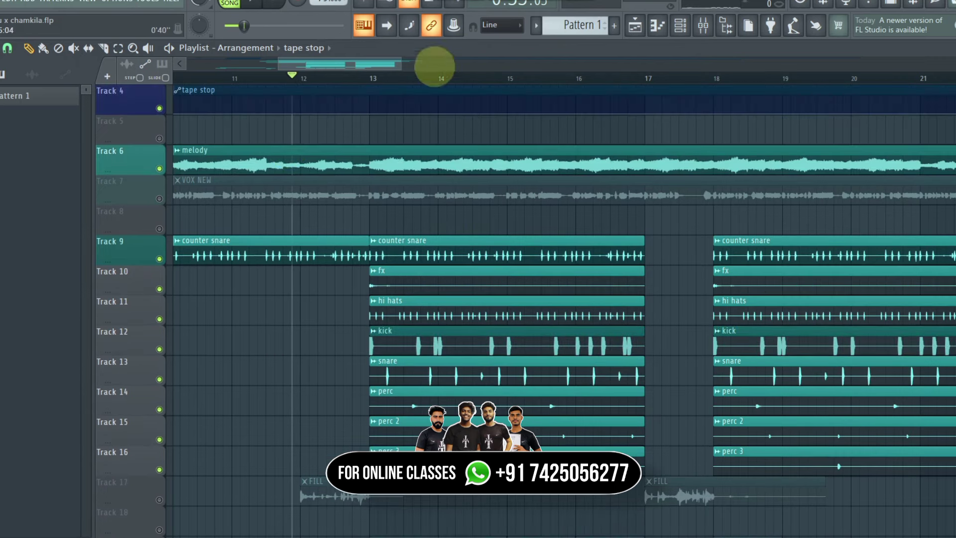
pyautogui.scroll(-3, 428, 288)
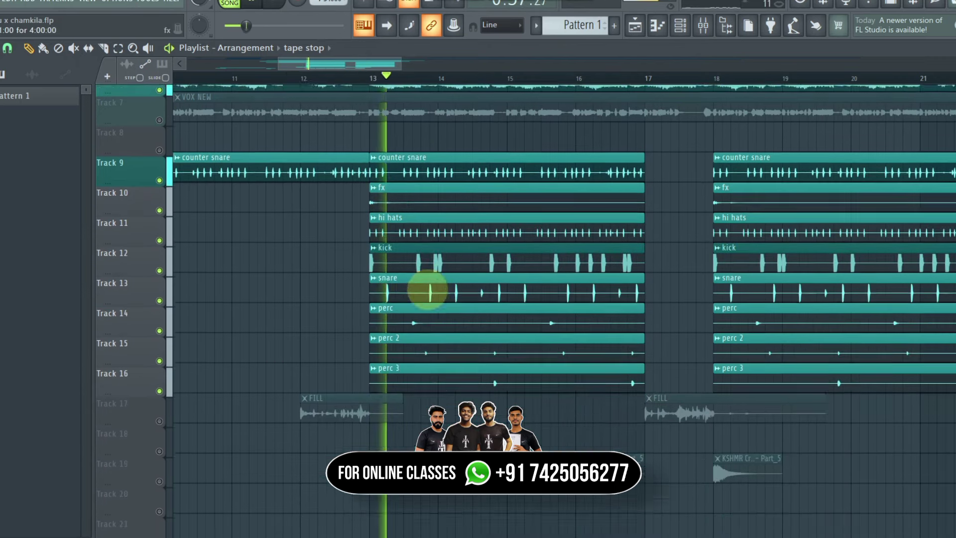
pyautogui.scroll(2, 428, 288)
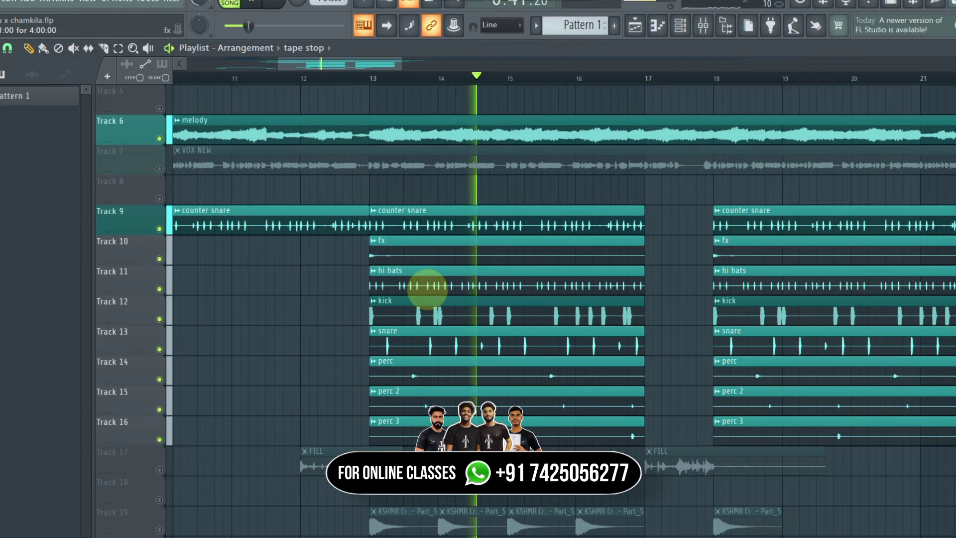
pyautogui.press('space')
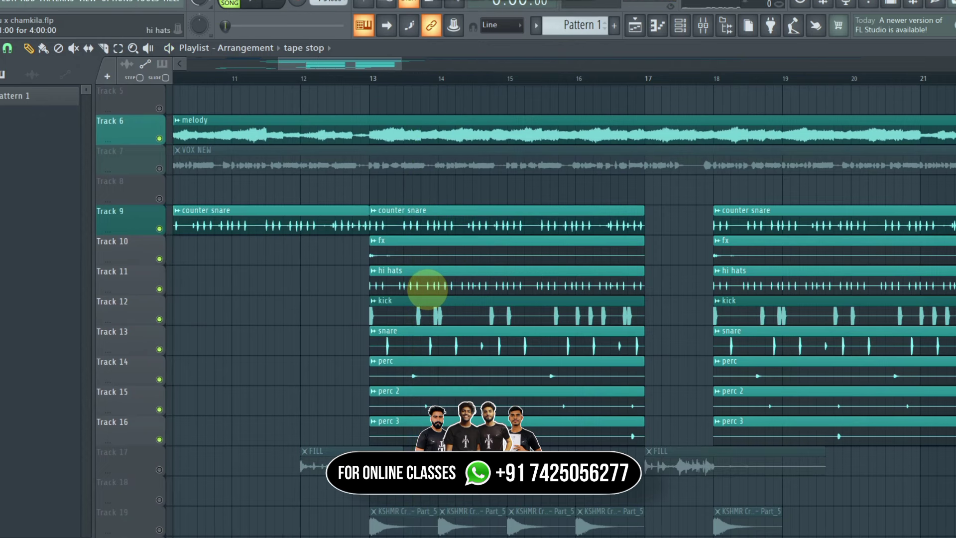
# Step: Solo the FILL on Track 17, and re-enable Tracks 9 to 16, the Track 6 melody and the Track 4 tape stop with it
pyautogui.scroll(-2, 502, 396)
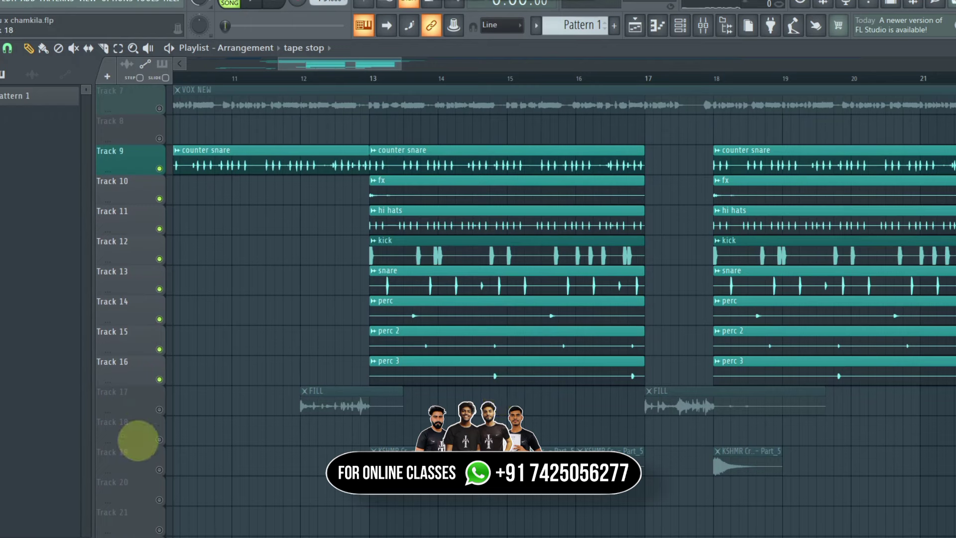
pyautogui.rightClick(160, 410)
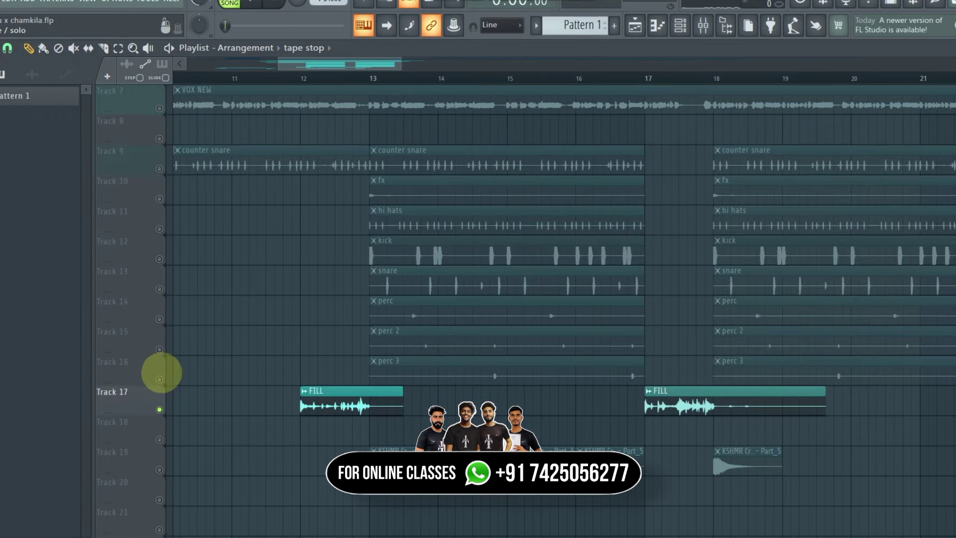
pyautogui.moveTo(159, 379); pyautogui.dragTo(159, 199)
pyautogui.scroll(2, 178, 247)
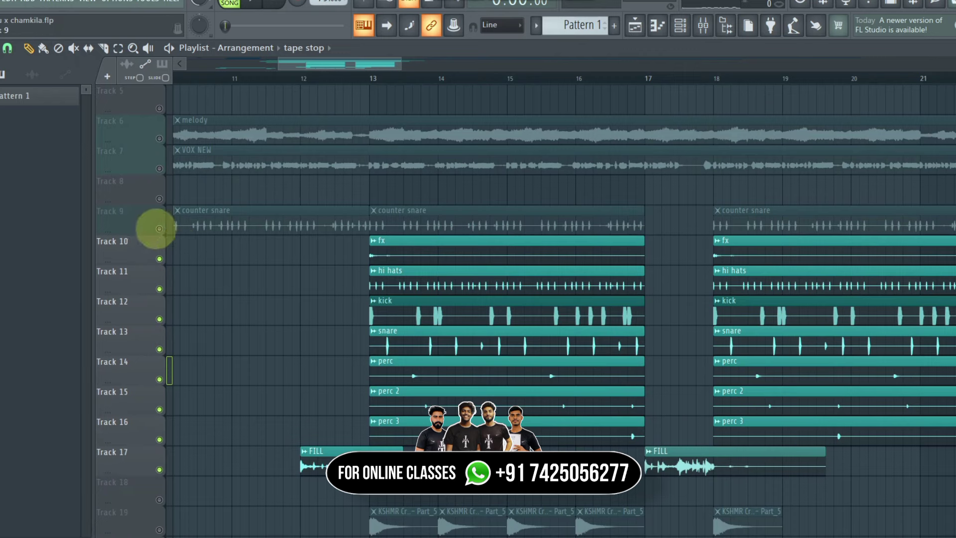
pyautogui.click(160, 228)
pyautogui.scroll(2, 163, 200)
pyautogui.click(160, 198)
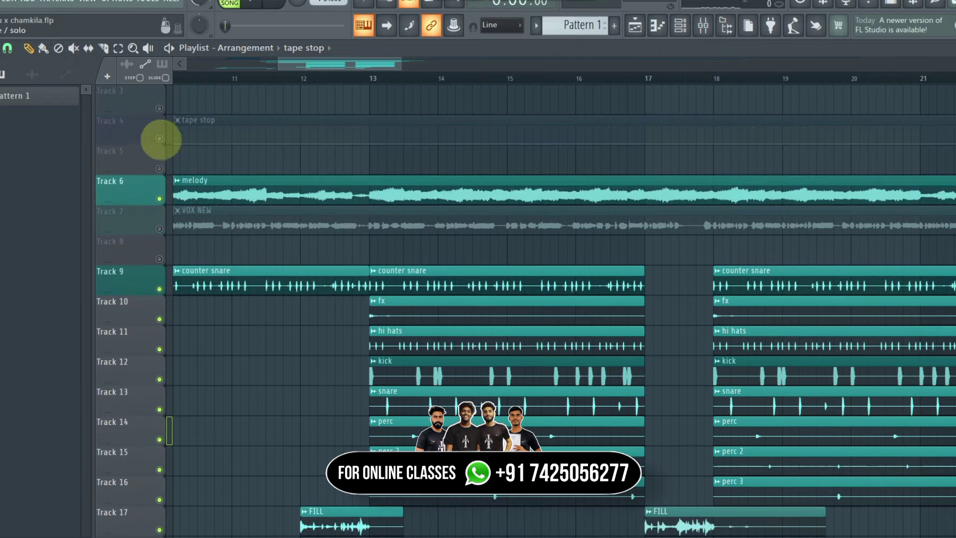
# Step: Play the arrangement with the FILL from bar 12 past the drop at bar 13, and stop playback
pyautogui.scroll(-2, 264, 190)
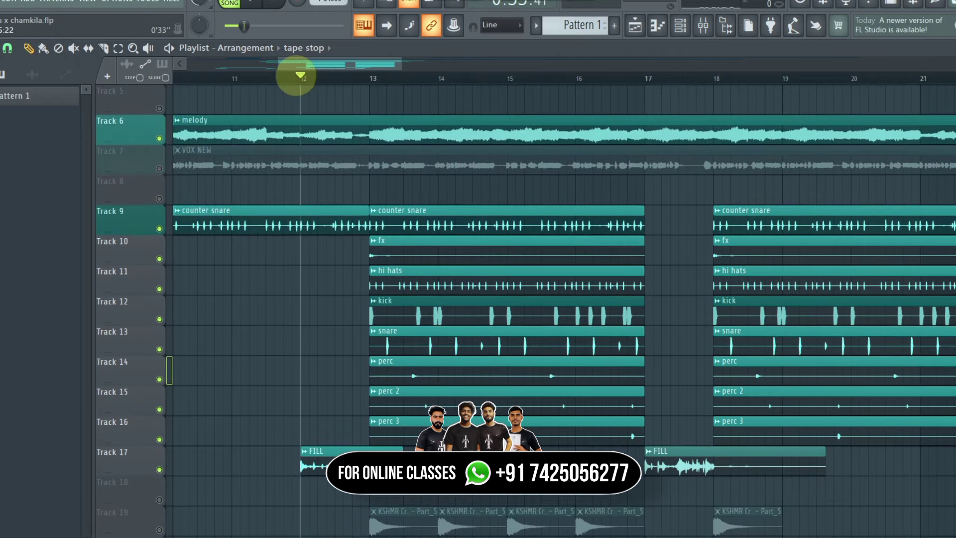
pyautogui.press('space')
pyautogui.scroll(-4, 379, 204)
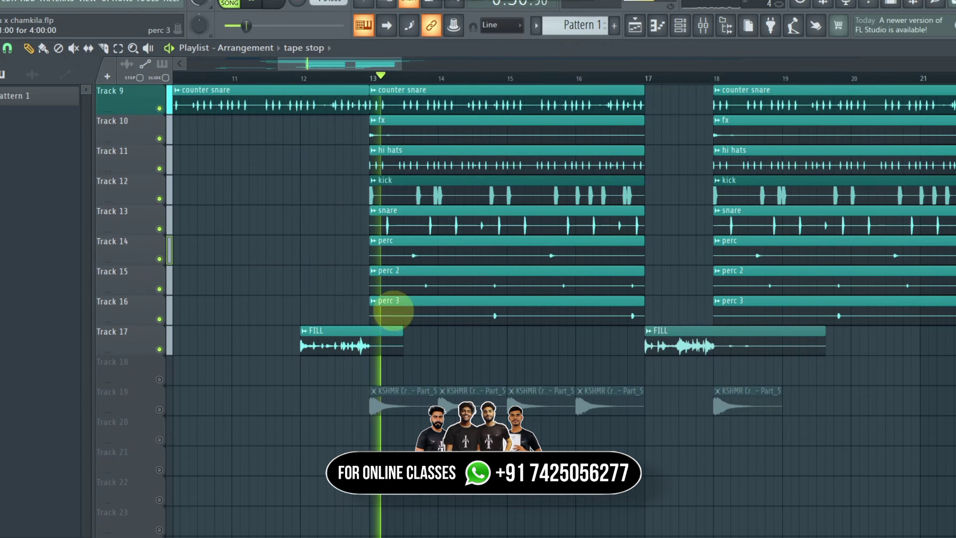
pyautogui.press('space')
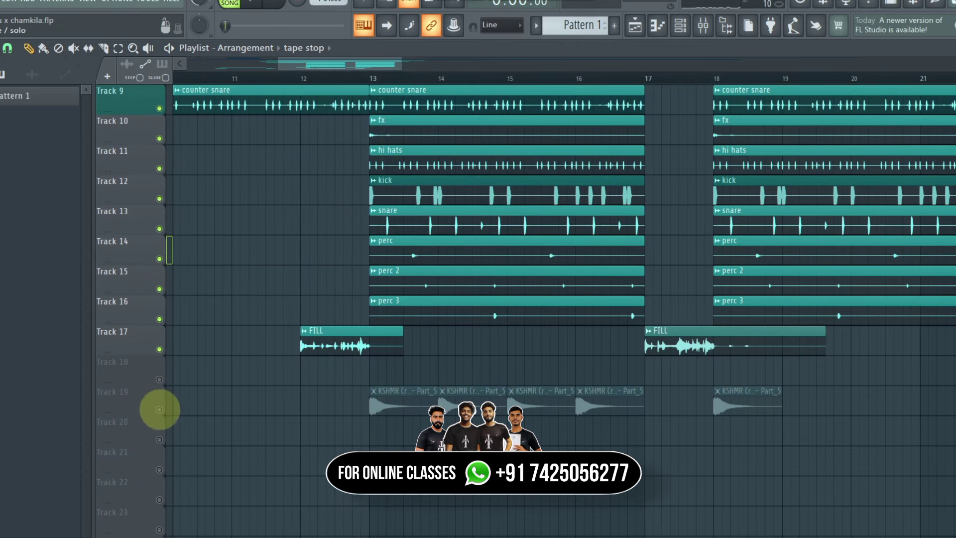
# Step: Enable the KSHMR crash clips on Track 19, play them with the other tracks from bar 13, and stop playback
pyautogui.click(160, 409)
pyautogui.doubleClick(395, 401)
pyautogui.press('Escape')
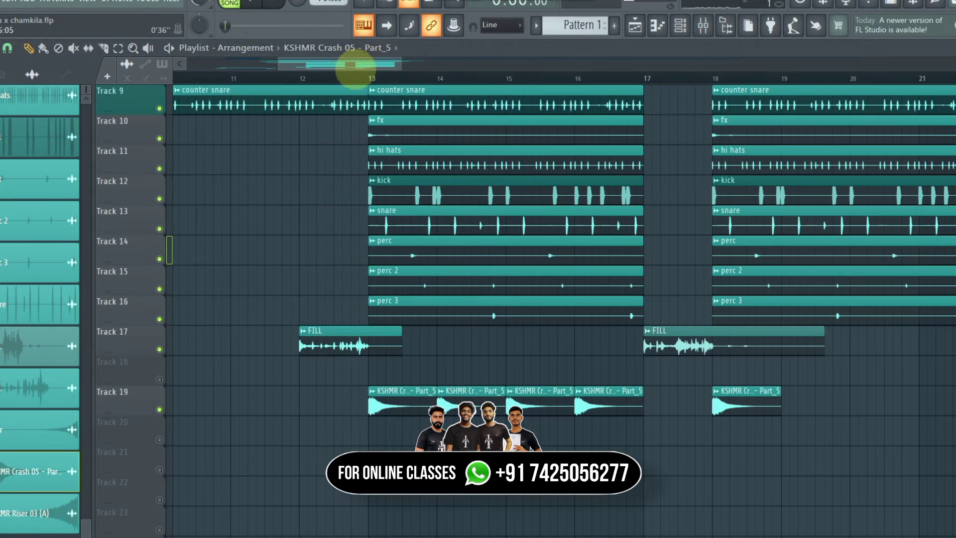
pyautogui.press('space')
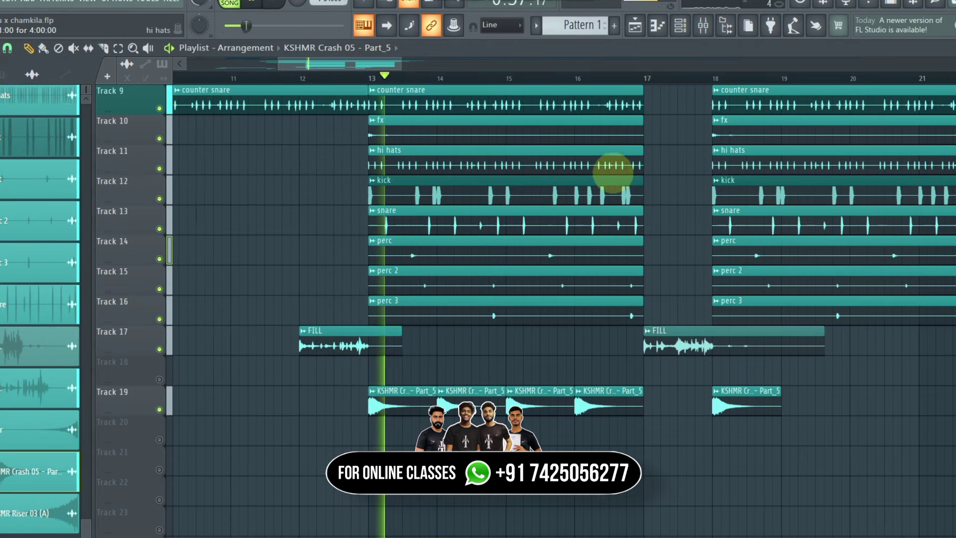
pyautogui.scroll(-2, 583, 85)
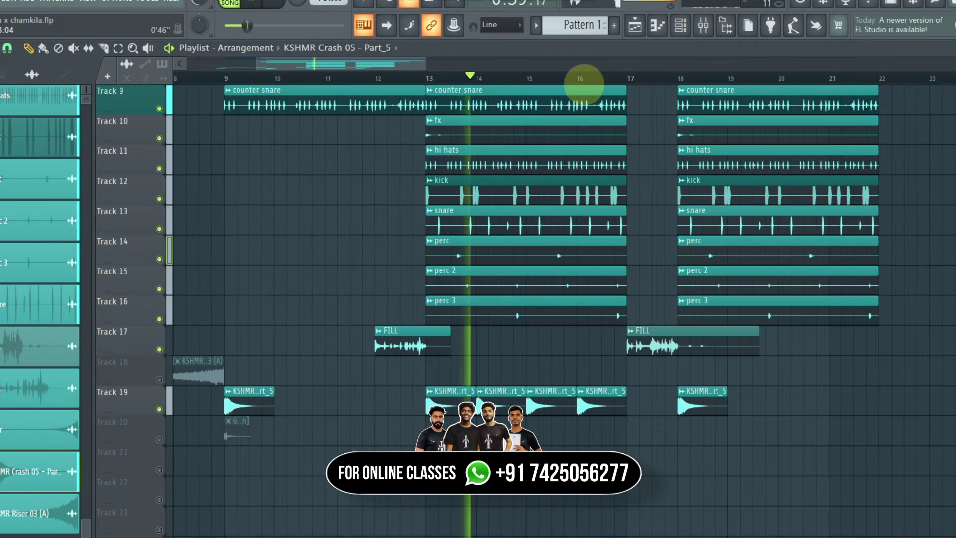
pyautogui.scroll(6, 594, 216)
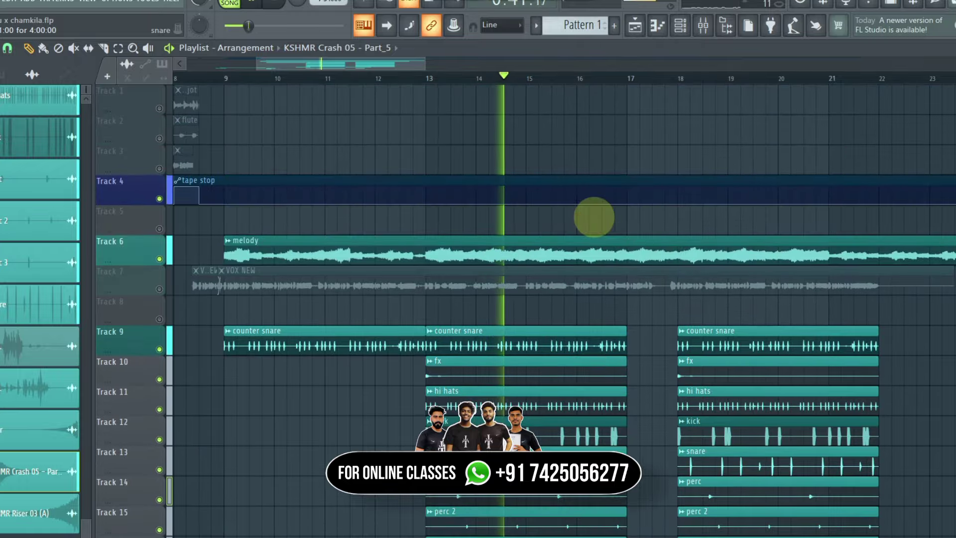
pyautogui.press('space')
# Step: Unmute all tracks, including Tracks 1 to 3 and 7, and select the remix clips with the playhead just before bar 5
pyautogui.scroll(-2, 262, 70)
pyautogui.moveTo(261, 69); pyautogui.dragTo(229, 106)
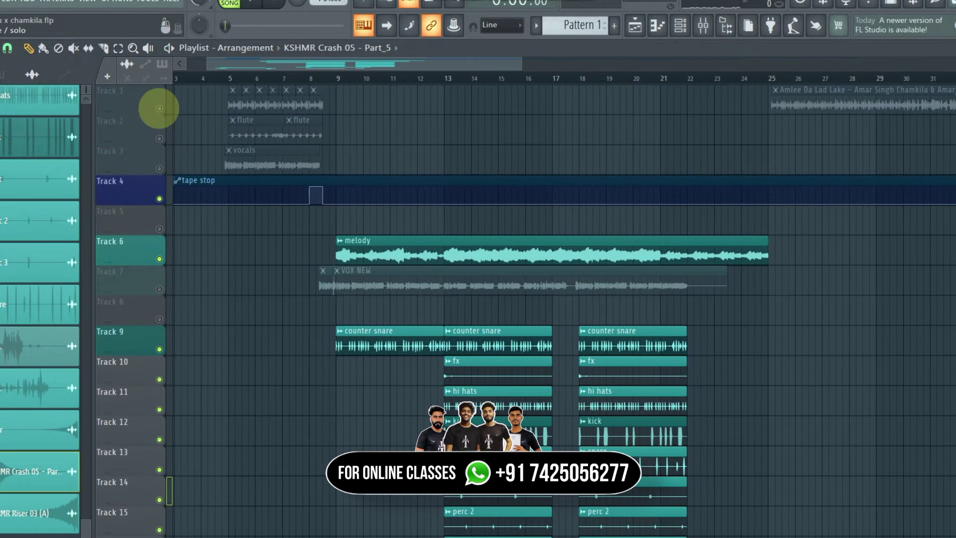
pyautogui.click(159, 107)
pyautogui.hotkey('ctrl', 'a')
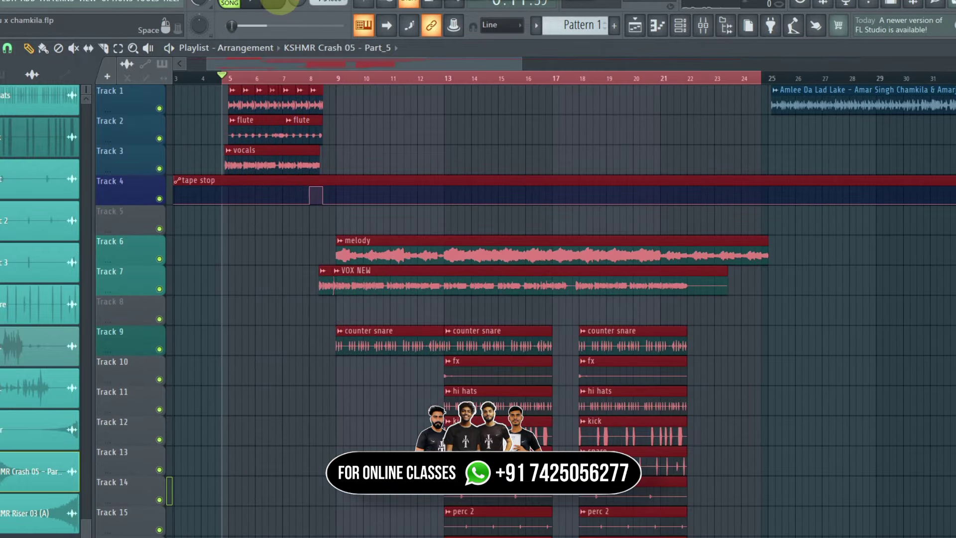